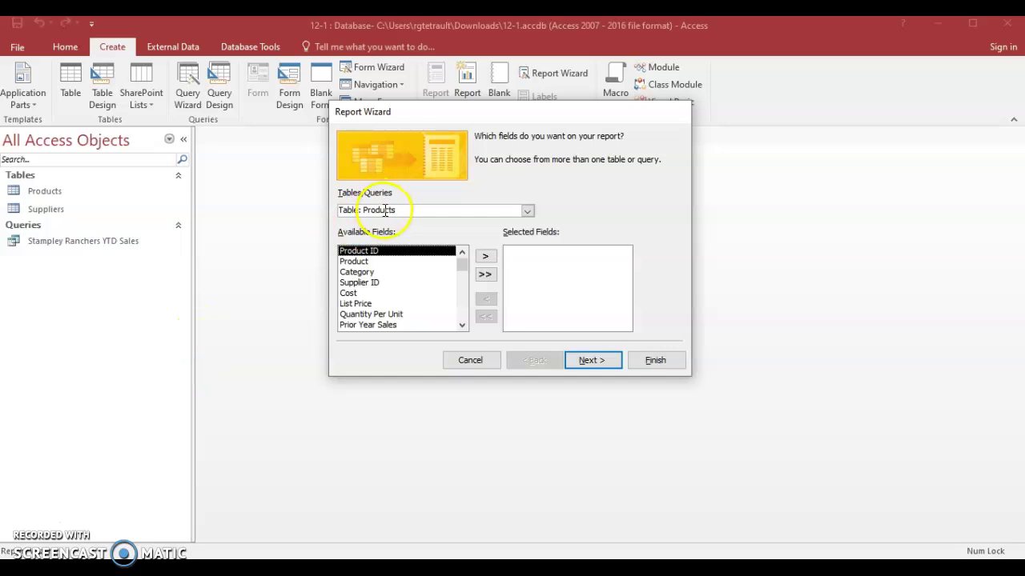
- Add the Supplier field from the Suppliers table to the report's selected fields
click(528, 211)
click(366, 234)
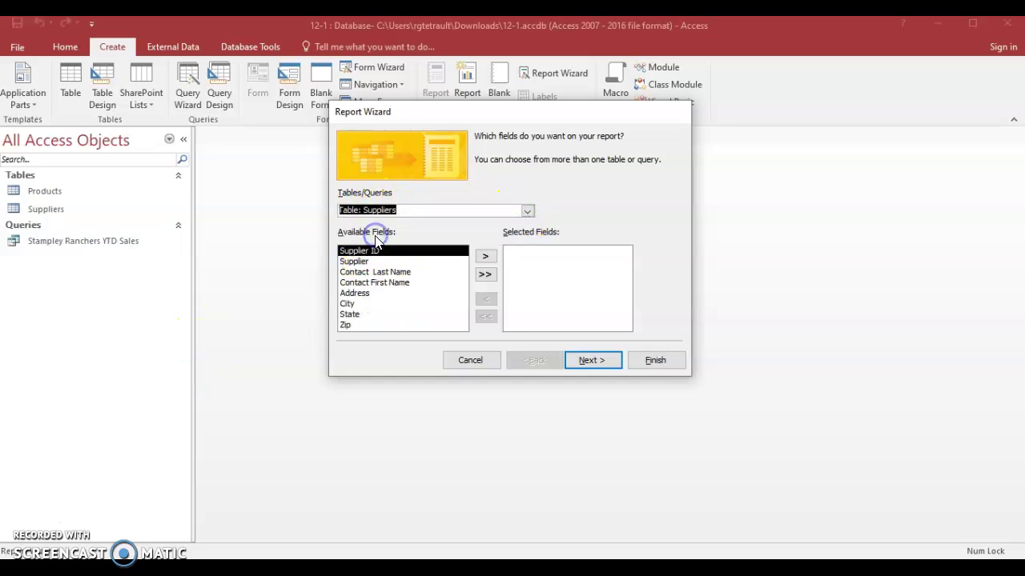
click(370, 257)
double_click(366, 262)
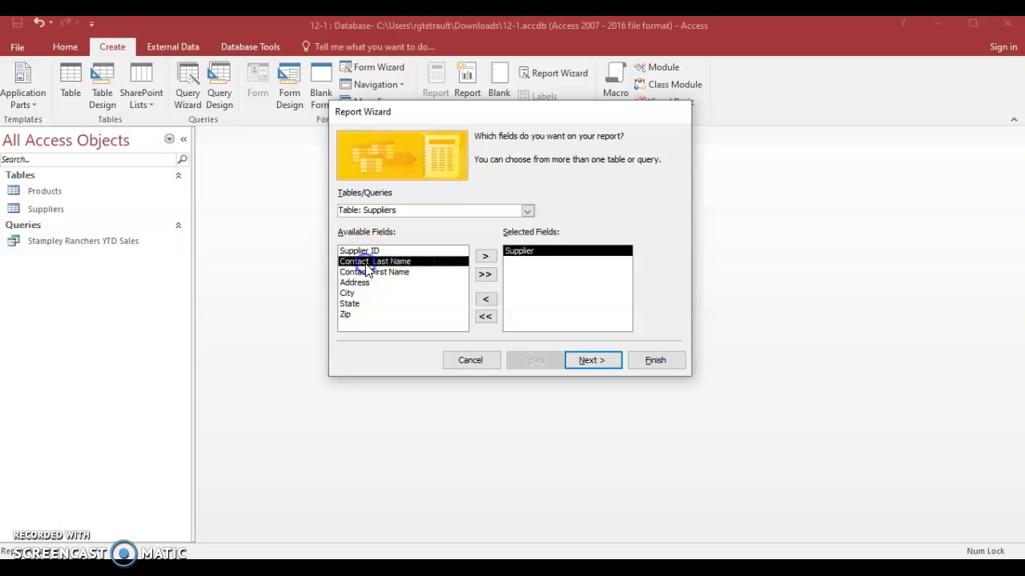
- Add the Product, Category, Cost and Total Sales fields from the Products table and accept the field selection
click(528, 211)
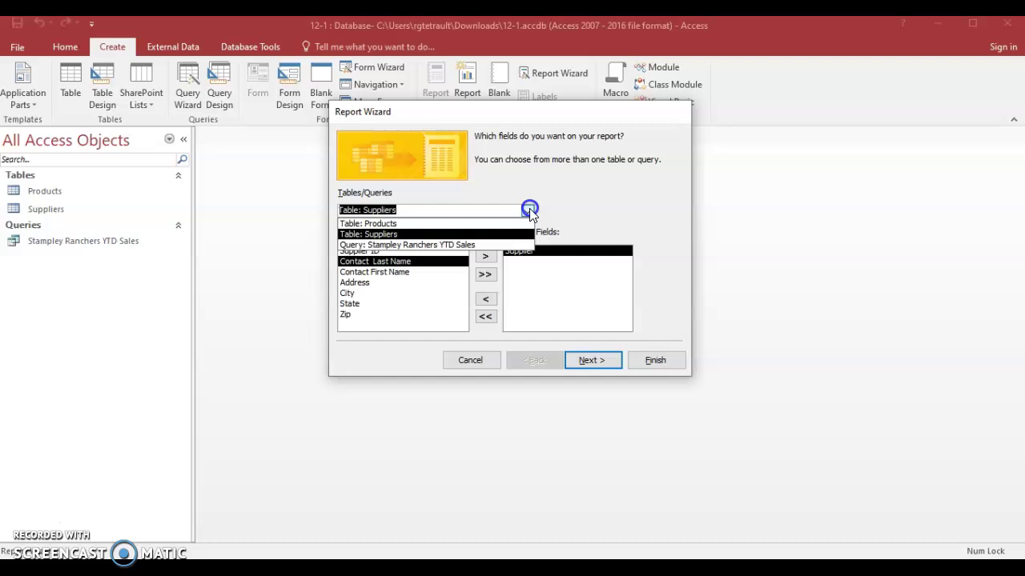
click(384, 224)
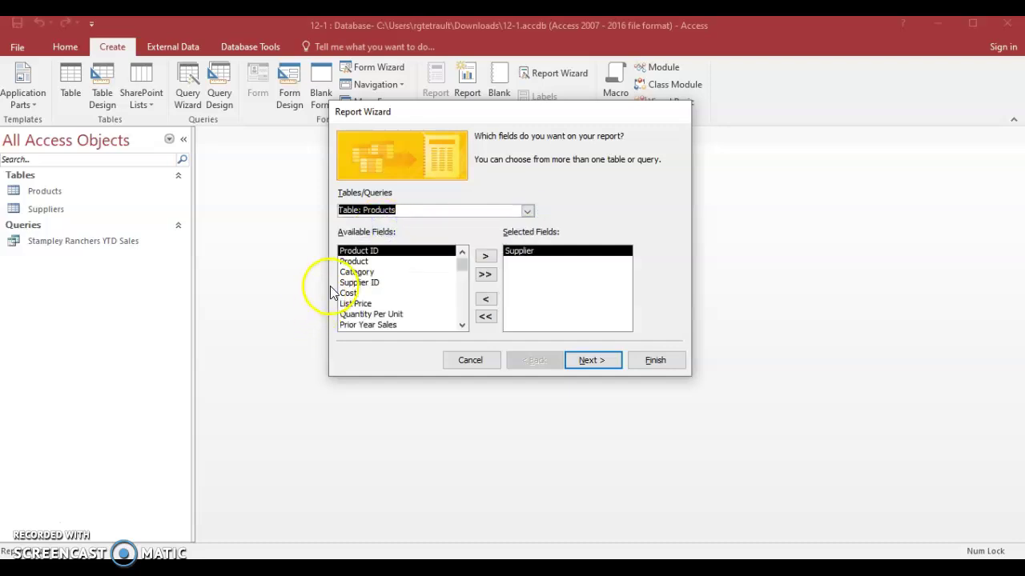
click(351, 262)
double_click(353, 262)
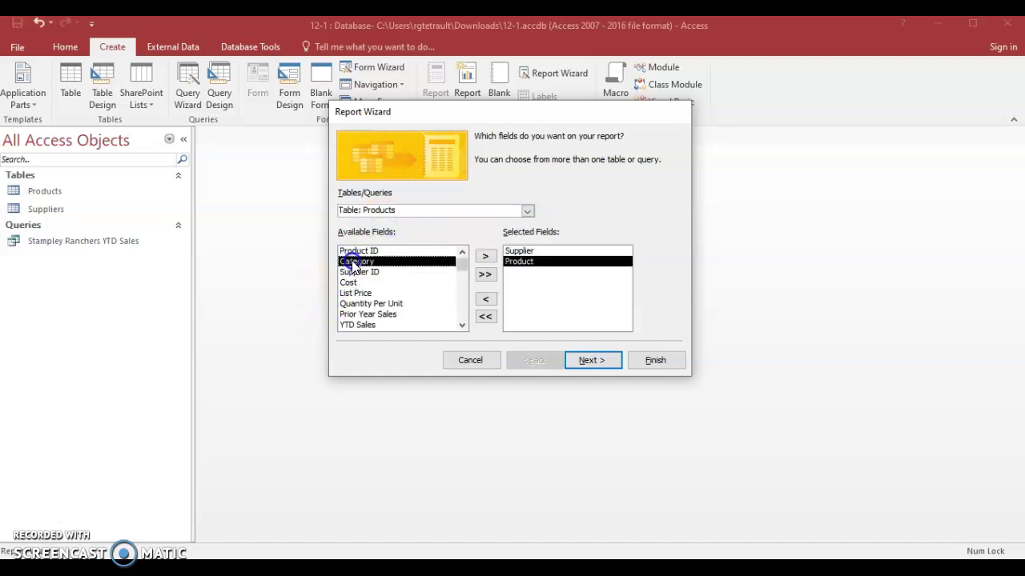
double_click(357, 262)
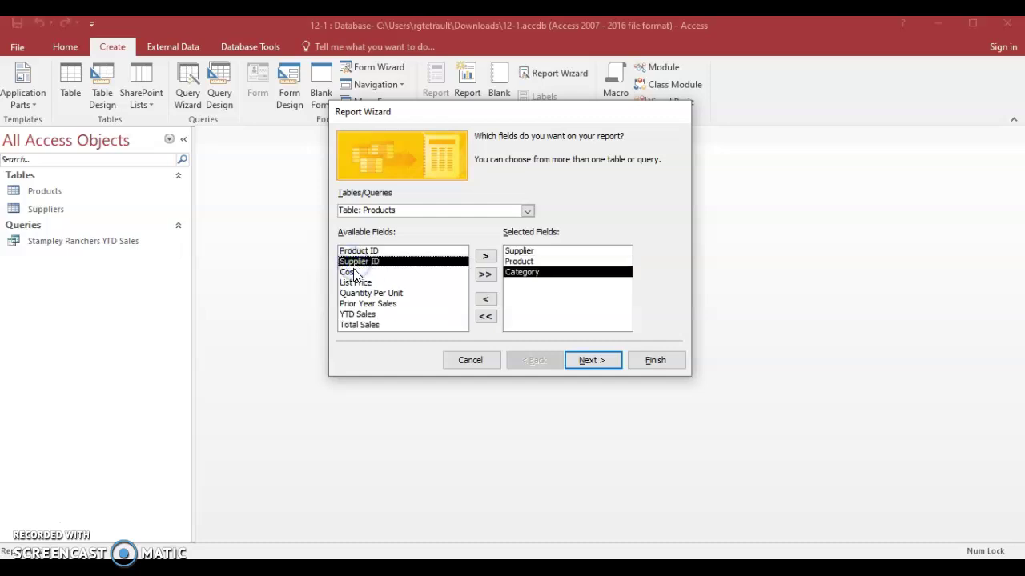
double_click(355, 273)
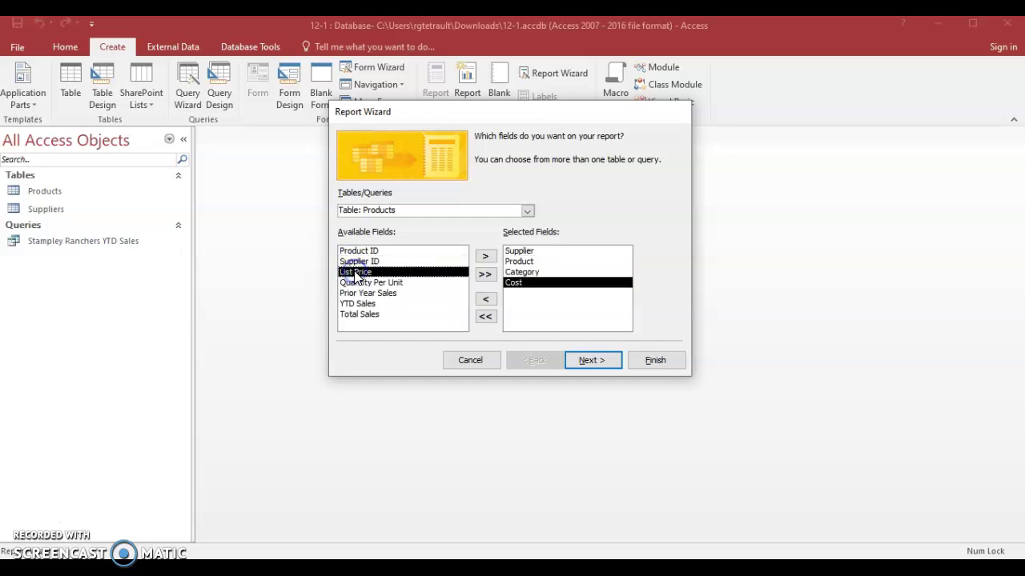
double_click(358, 314)
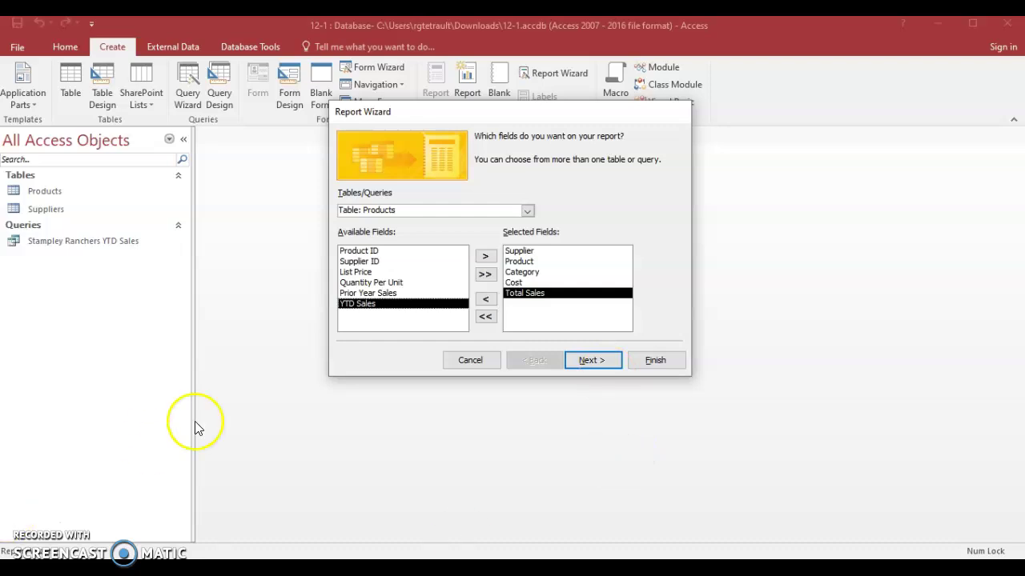
click(611, 364)
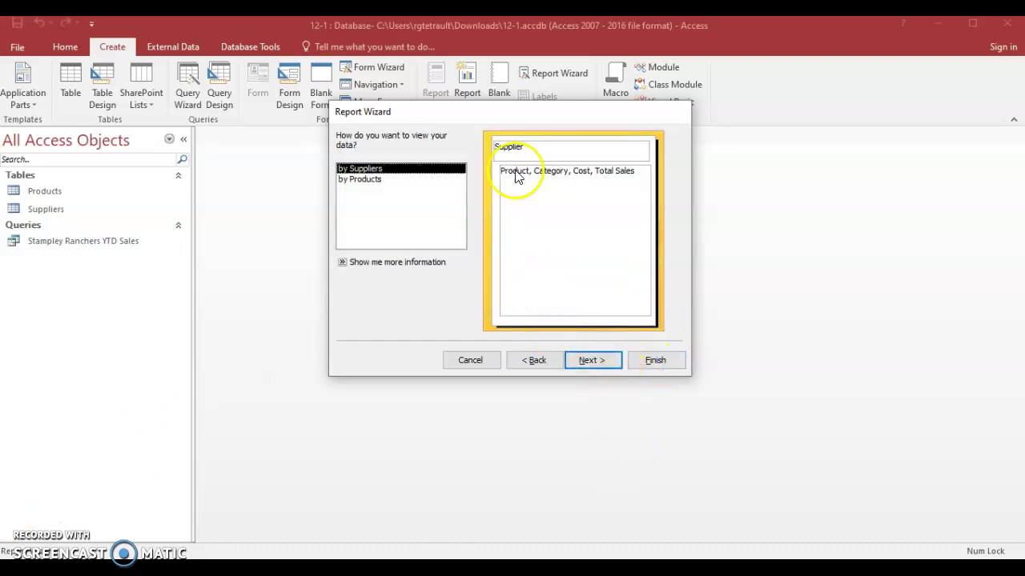
- Keep the data viewed by Suppliers and add Category as a grouping level
click(596, 363)
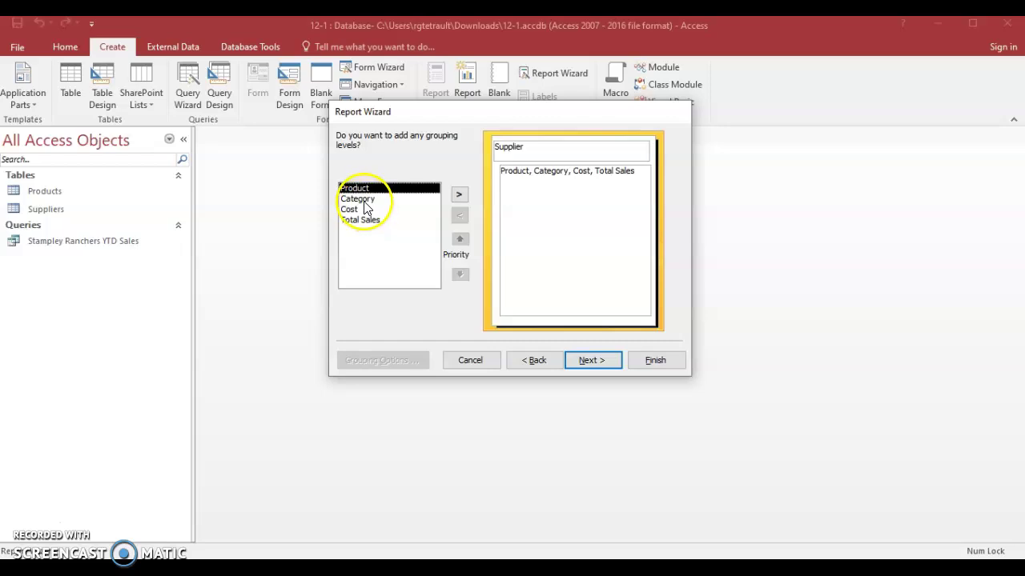
click(368, 200)
click(458, 196)
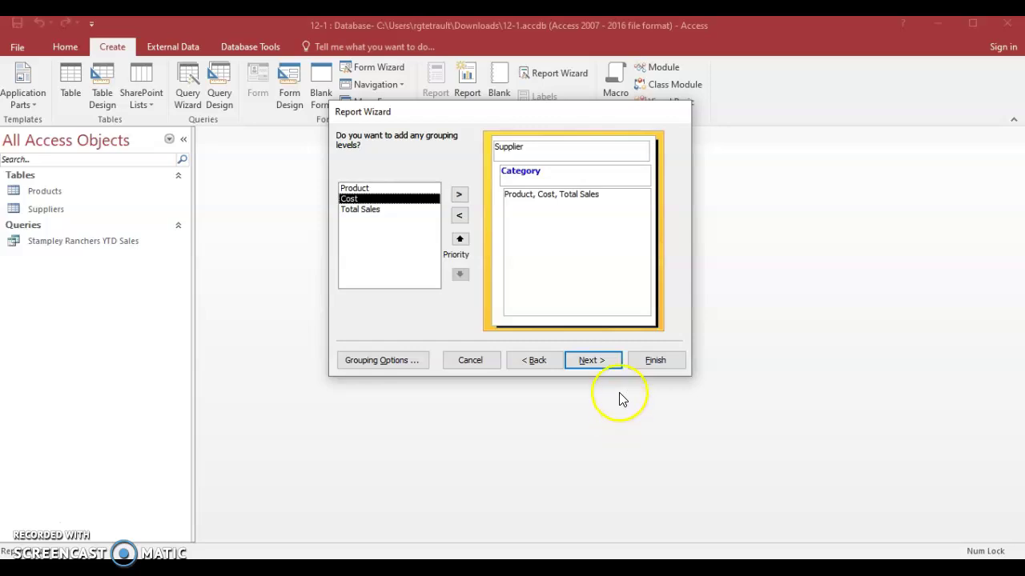
click(593, 360)
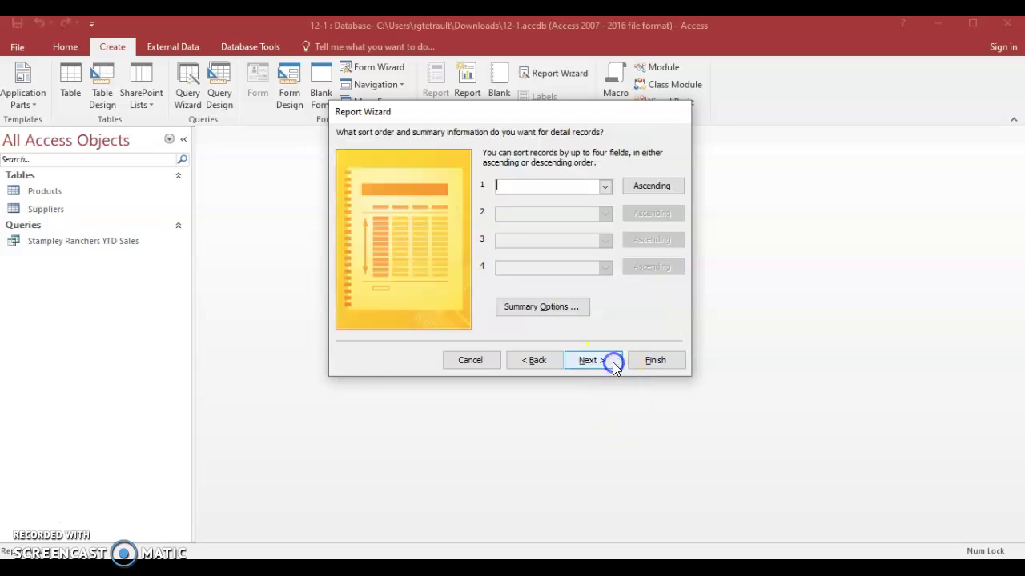
- Sort the detail records by Product in ascending order and keep the stepped layout in portrait orientation
click(606, 187)
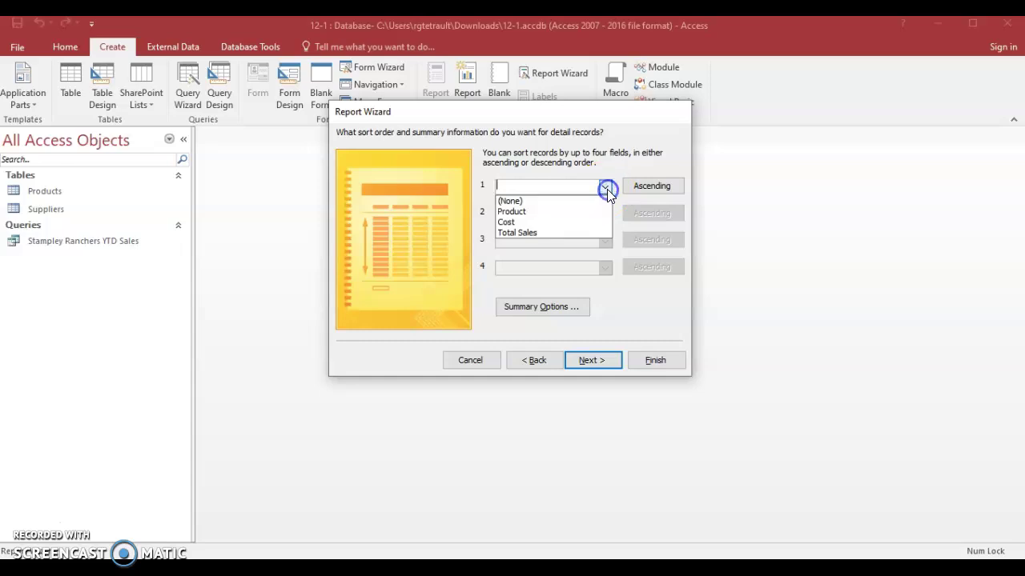
click(515, 211)
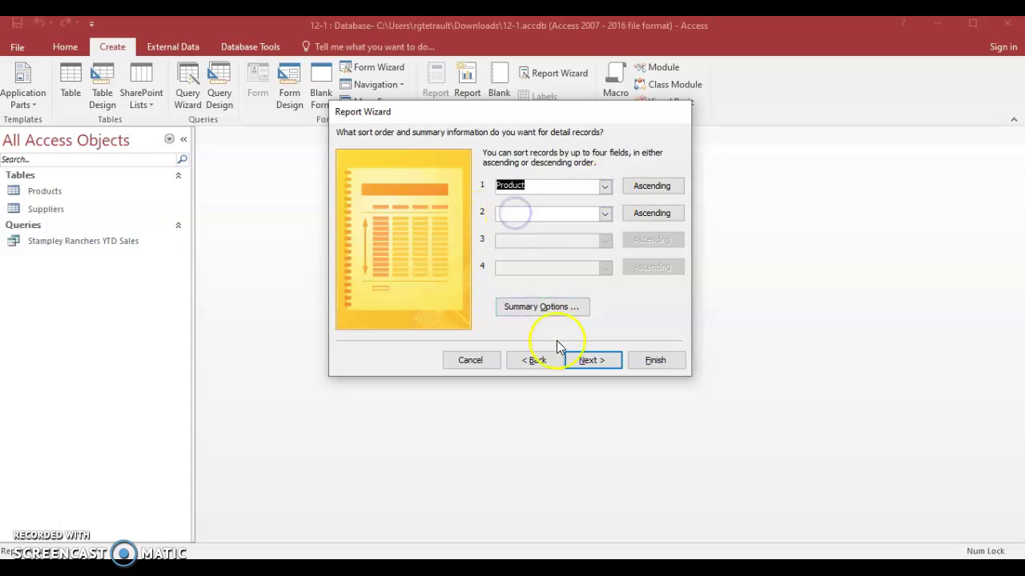
click(588, 360)
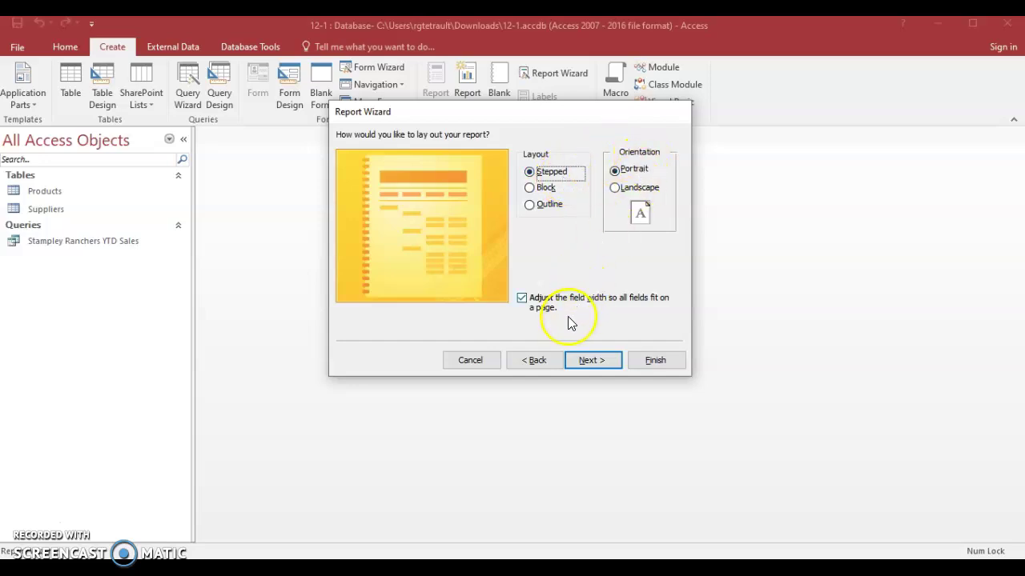
click(580, 357)
- Title the report "Products by Supplier and Category" and finish the wizard with the report preview
drag(528, 154, 453, 155)
text(Products )
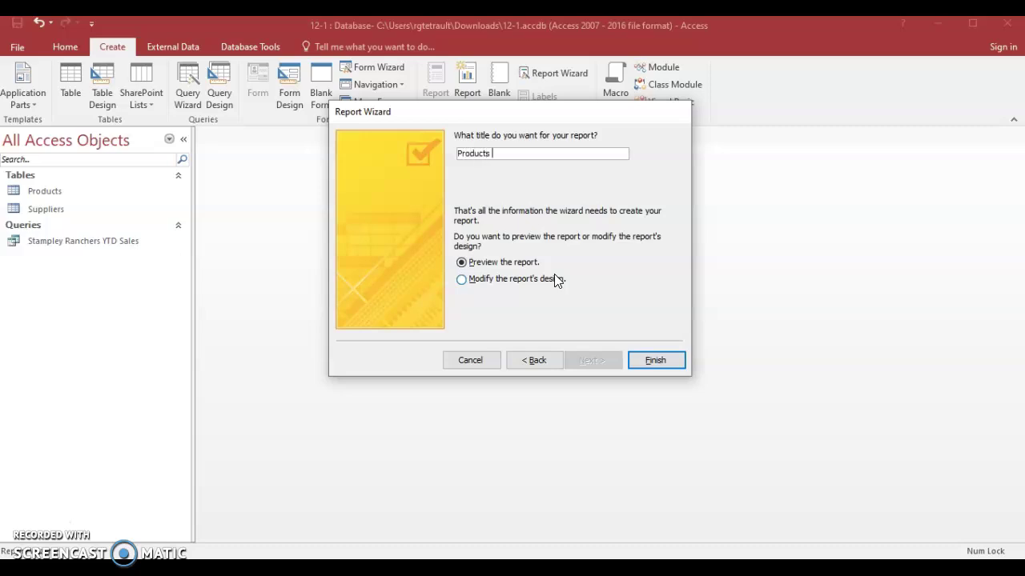
text(by Supplier and Category)
click(658, 360)
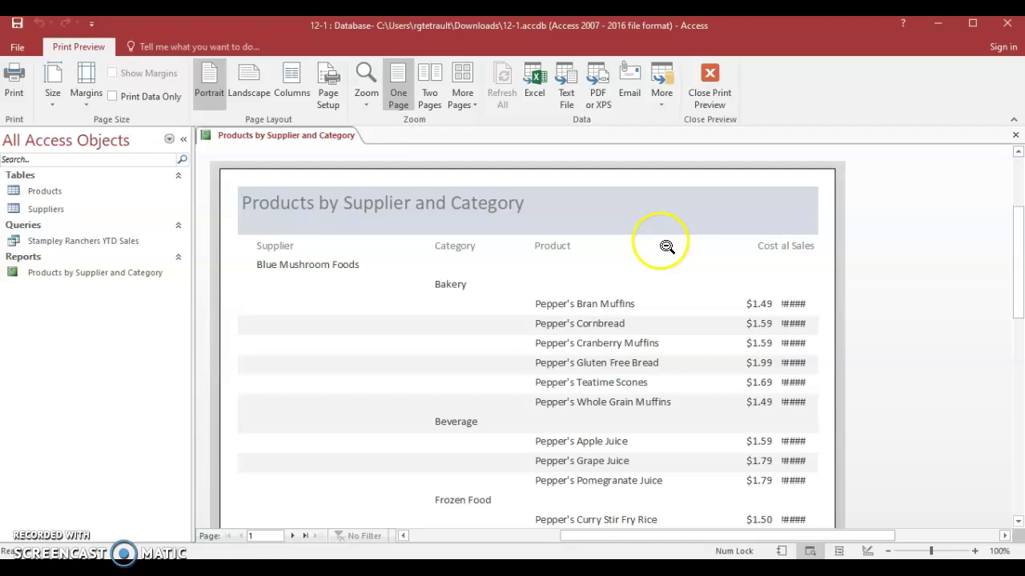
- Page through the report preview up to page 5 and return to the first page
click(294, 536)
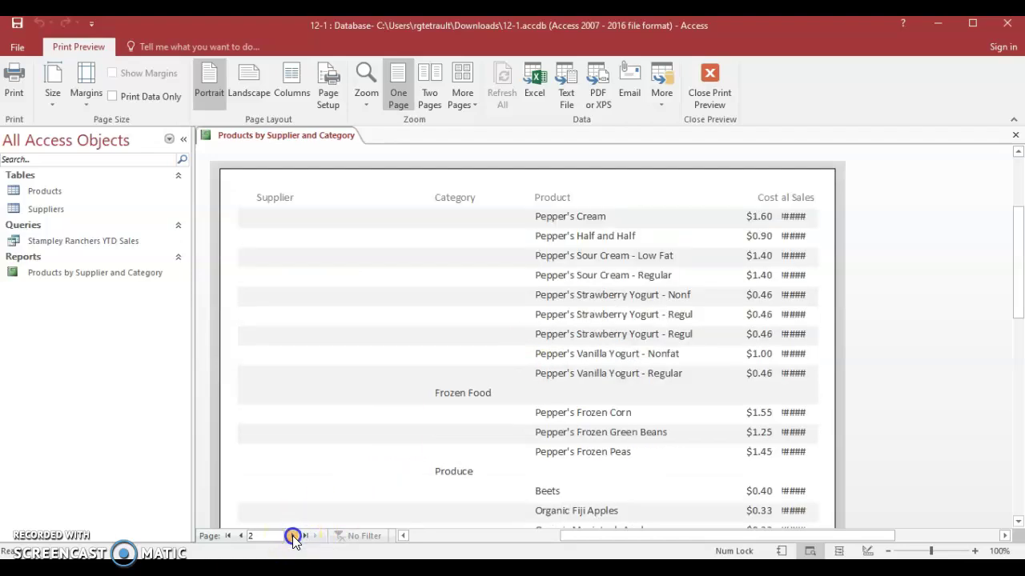
click(294, 536)
click(294, 537)
click(294, 536)
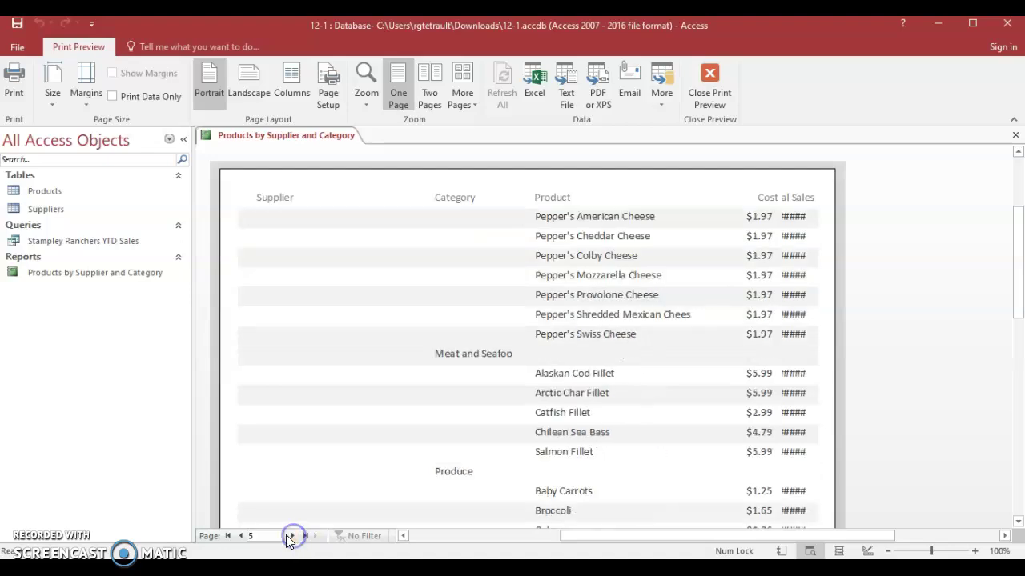
click(227, 538)
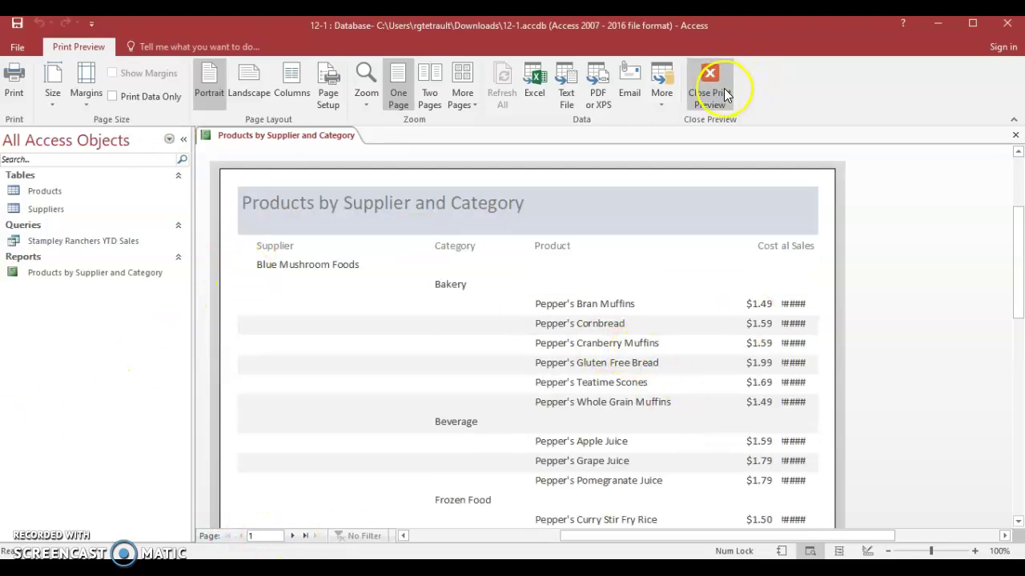
- Close the print preview and show the report in Report view
click(709, 74)
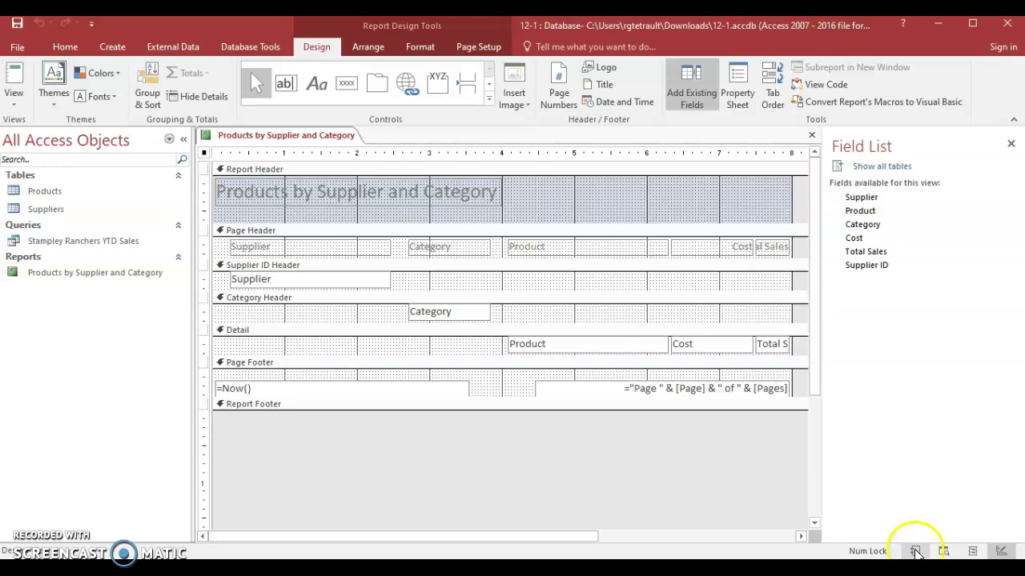
click(915, 551)
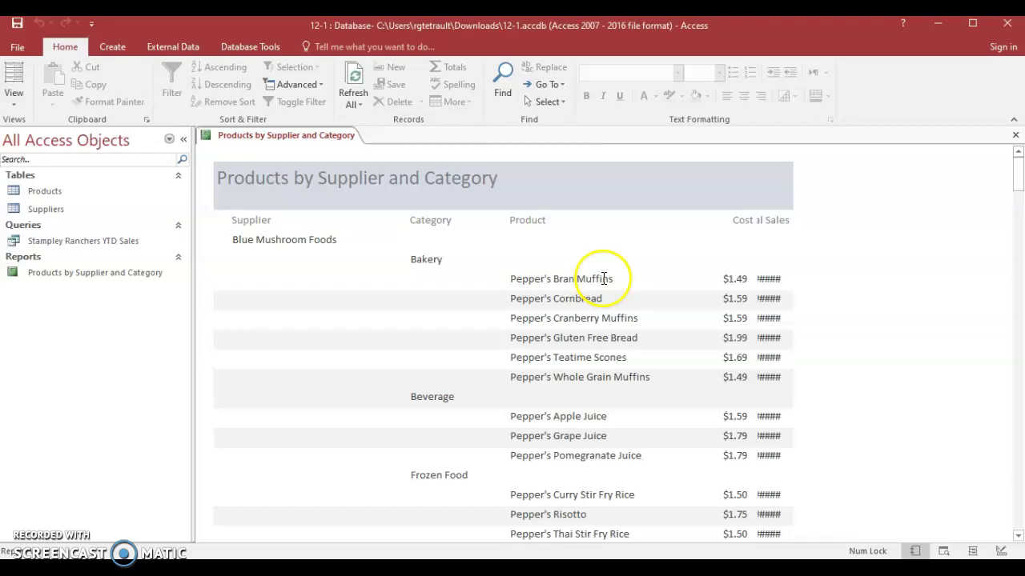
- Filter the report to records whose category equals Beverage, and turn the filter off again
double_click(606, 277)
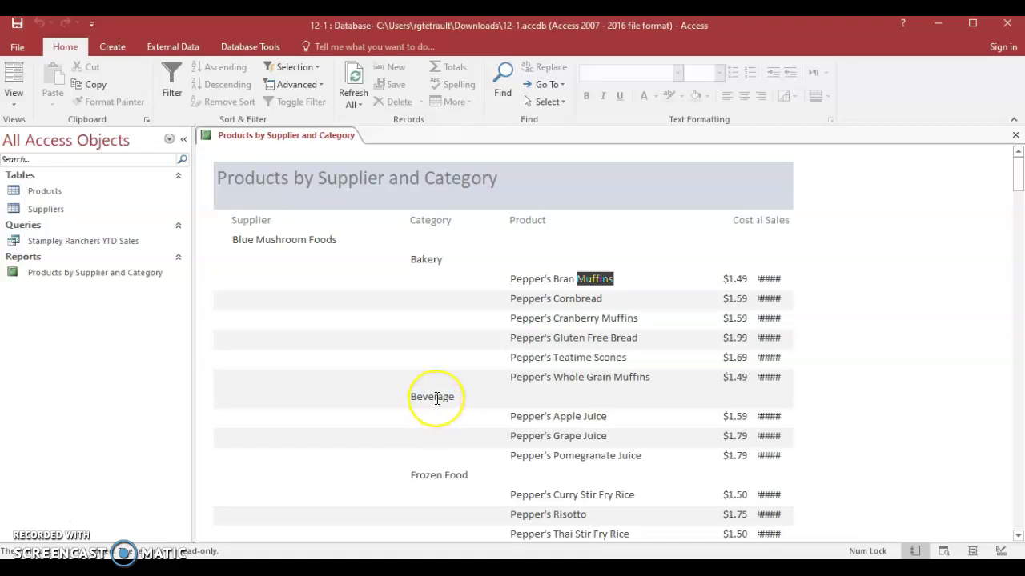
double_click(437, 398)
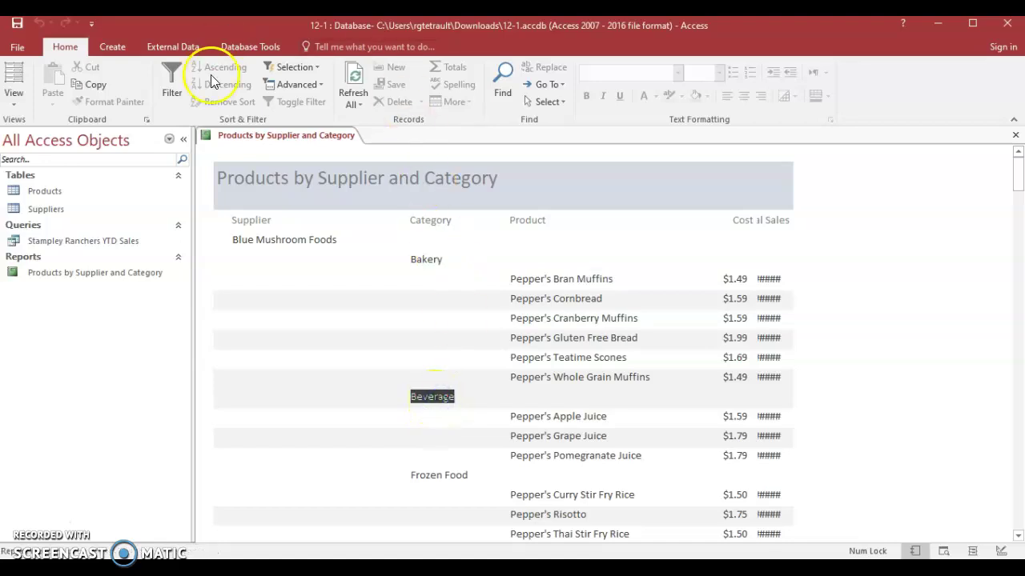
click(306, 72)
click(309, 87)
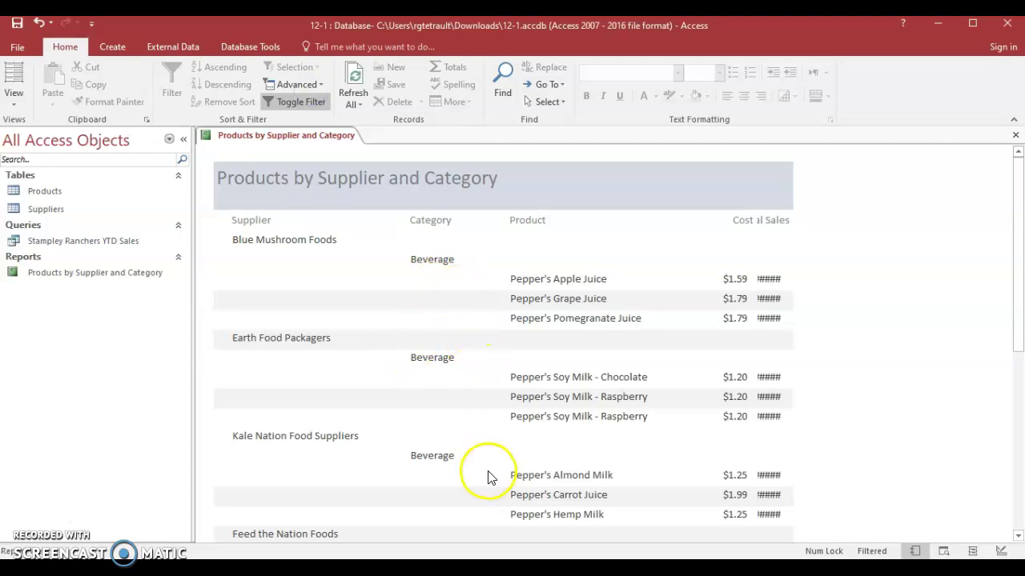
scroll(490, 472, down, 1)
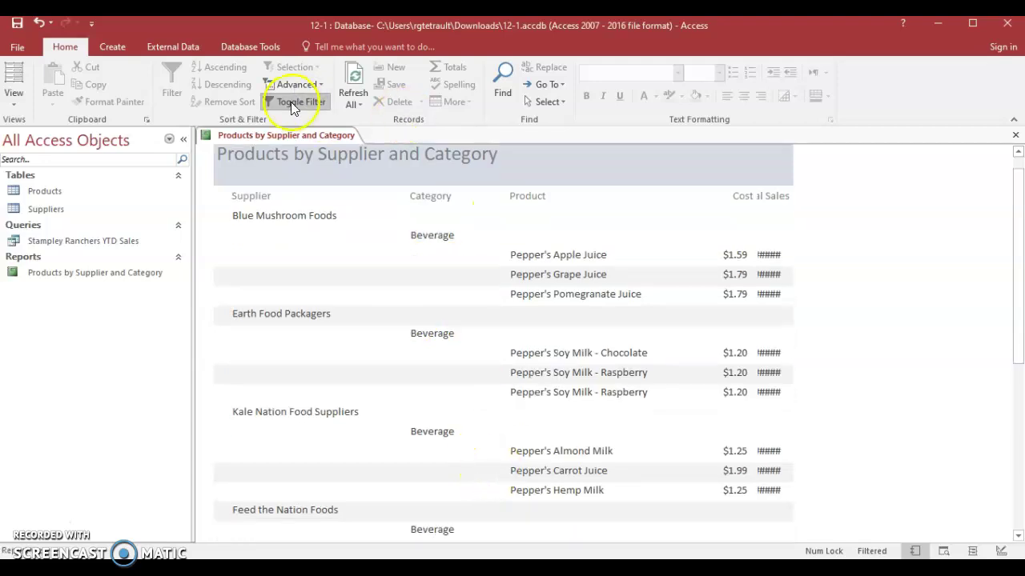
click(291, 101)
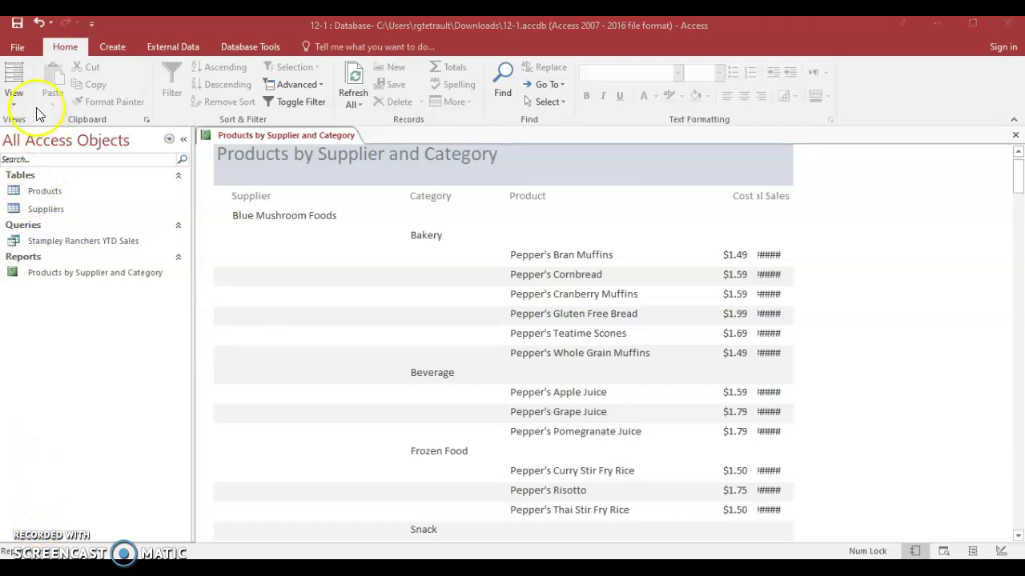
- Switch the report to Layout view and delete the Cost column's heading and values
click(14, 107)
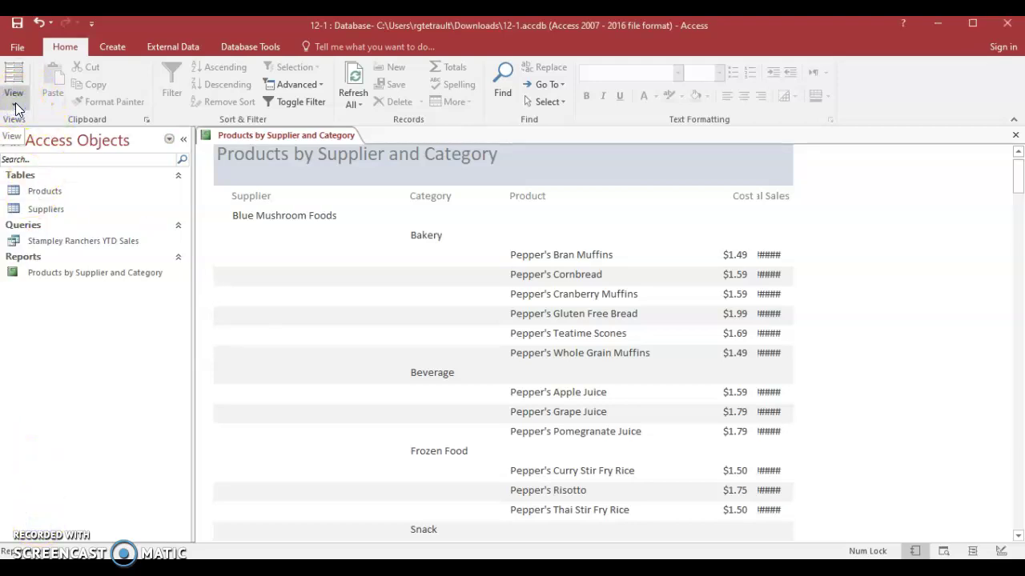
click(46, 200)
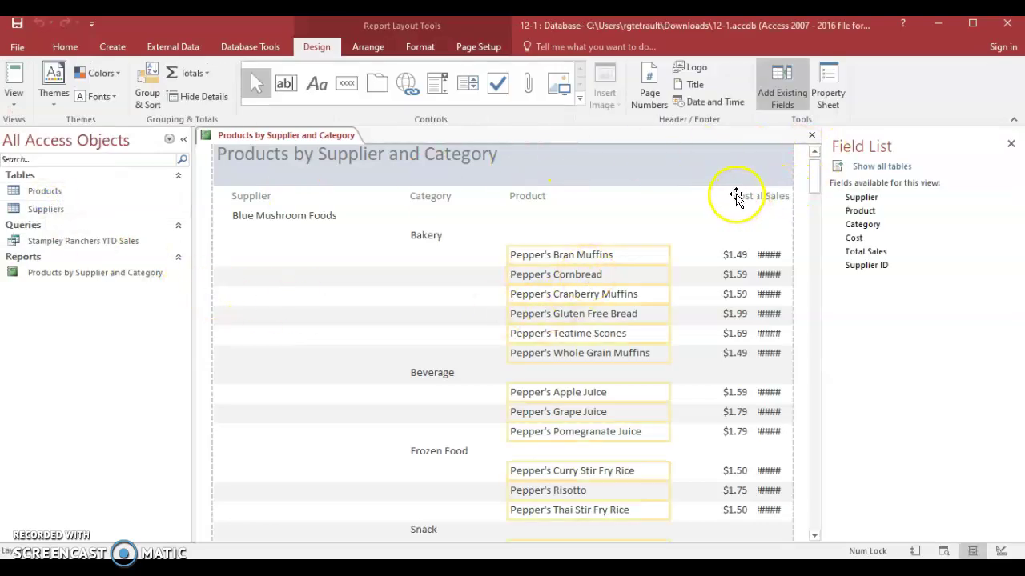
drag(736, 196, 761, 275)
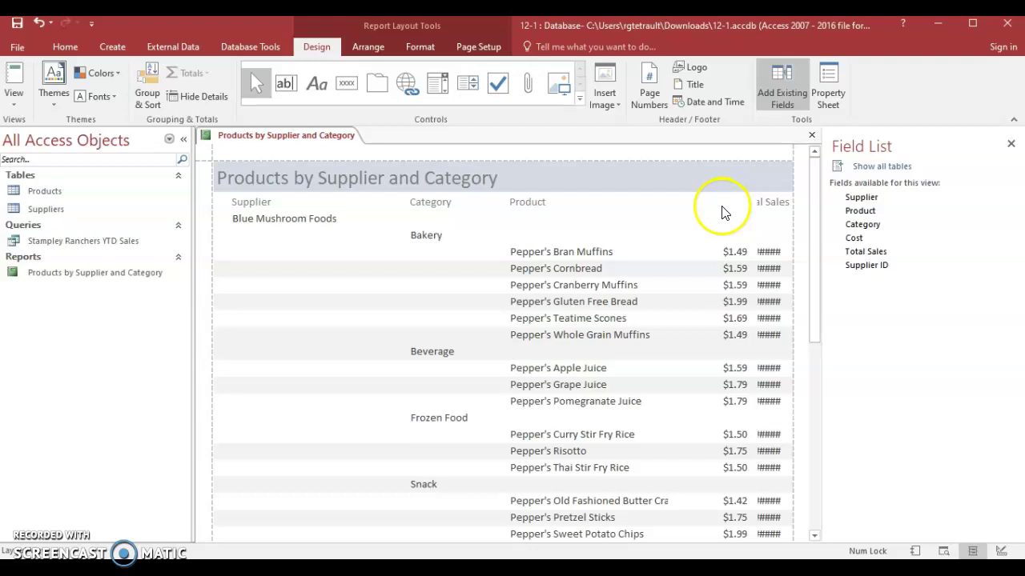
click(727, 253)
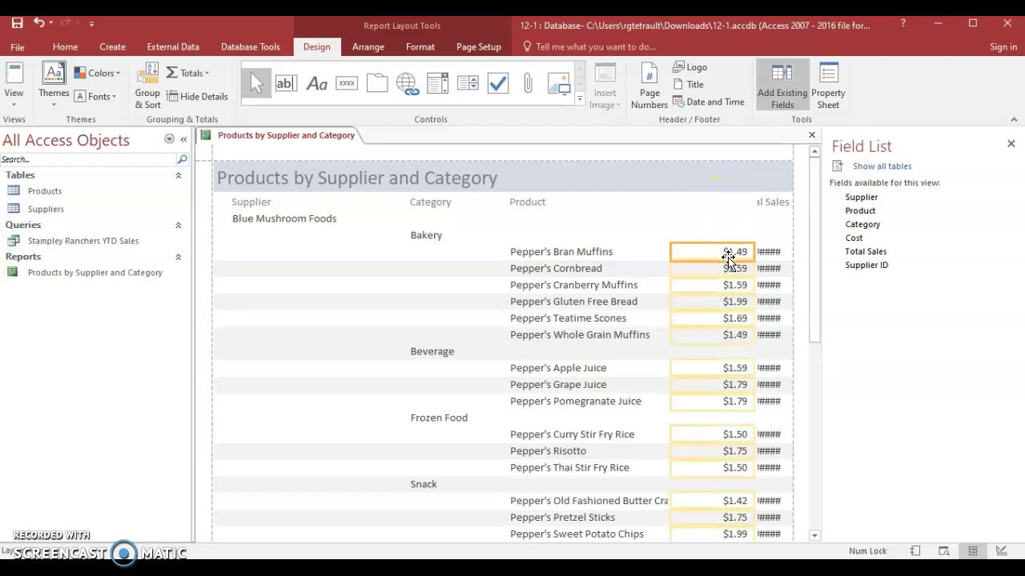
key(Delete)
click(727, 263)
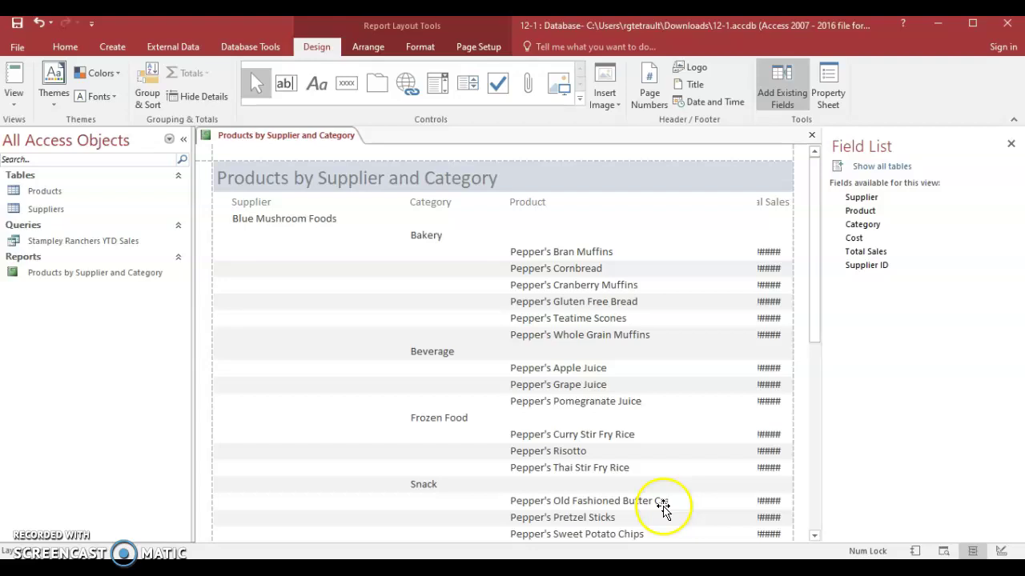
- Widen the Product column's heading and values toward the Total Sales column so the longest product names fit
click(534, 203)
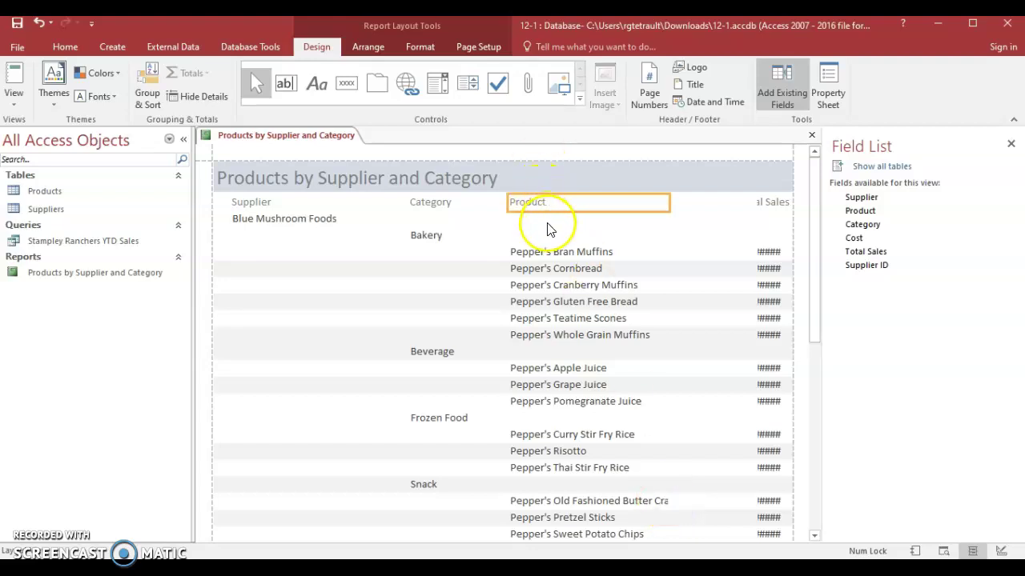
click(543, 260)
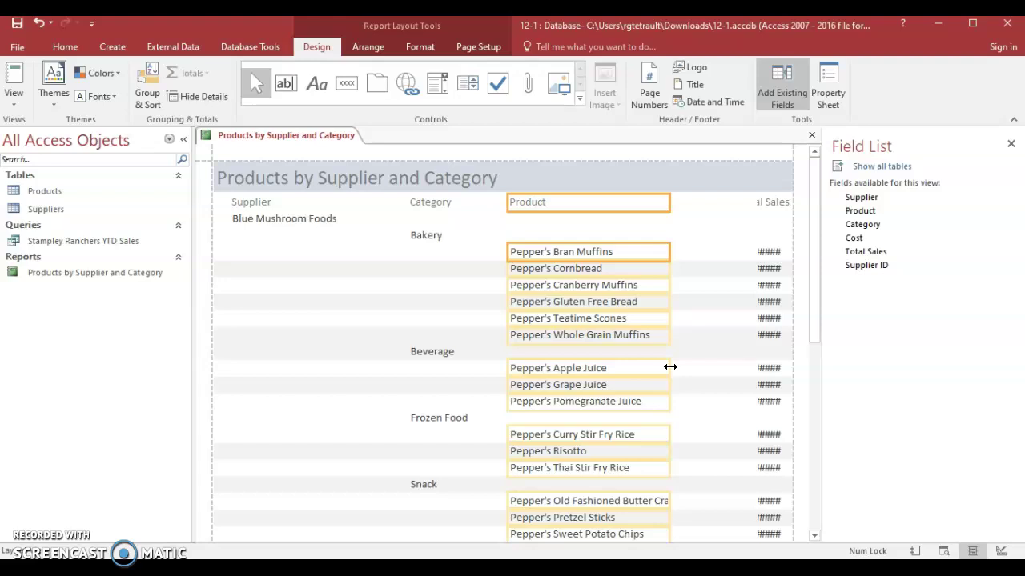
click(670, 366)
click(602, 253)
click(568, 202)
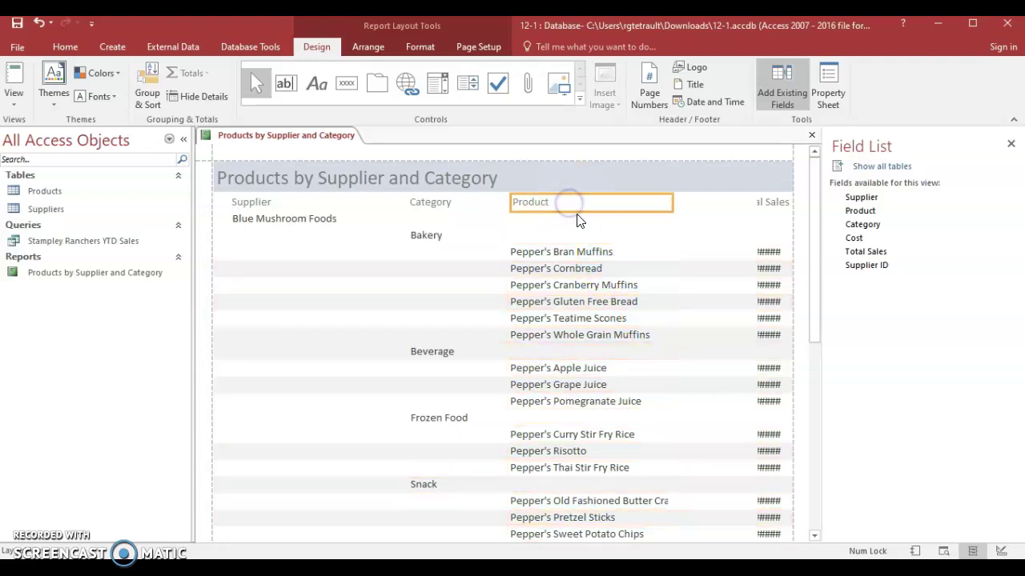
ctrl+click(589, 301)
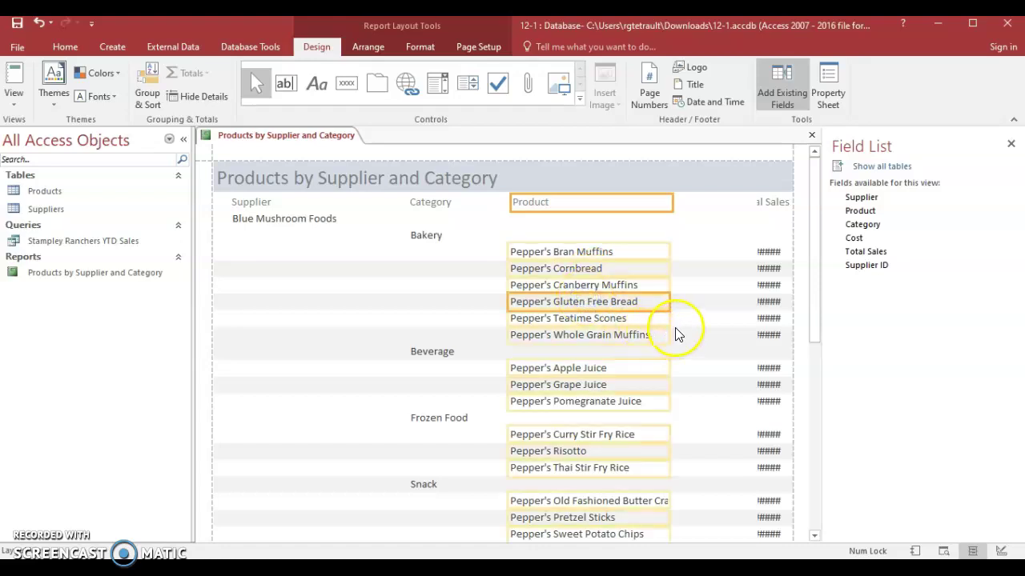
drag(673, 317, 703, 320)
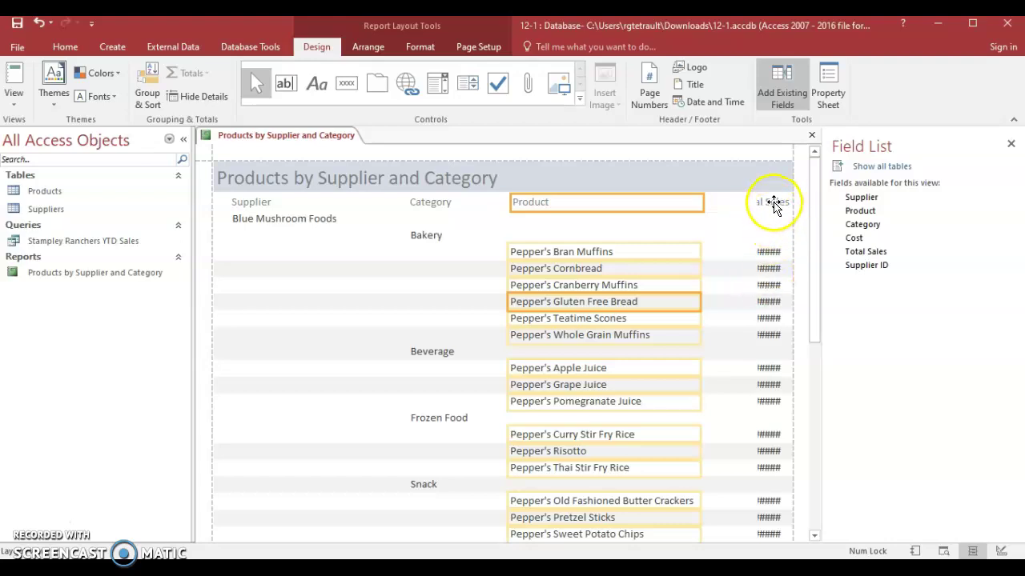
- Widen the Total Sales column's heading and values toward the Product column so the full amounts fit
click(773, 204)
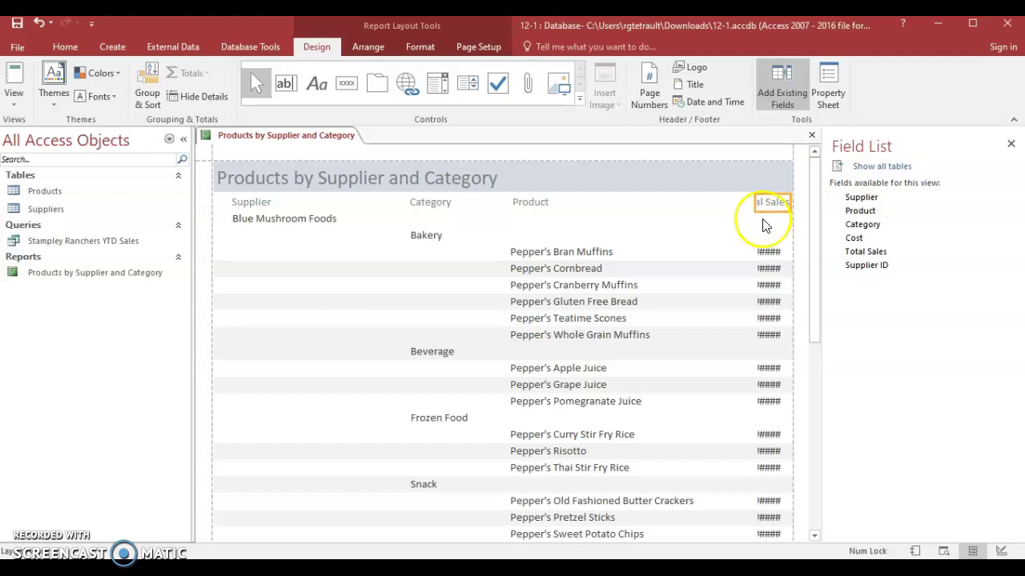
click(757, 269)
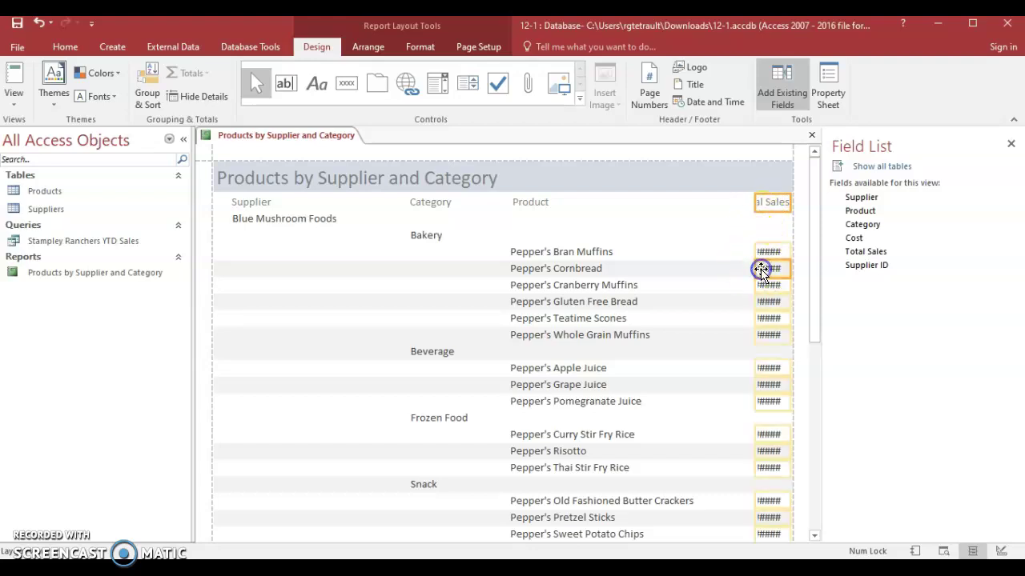
drag(753, 271, 718, 272)
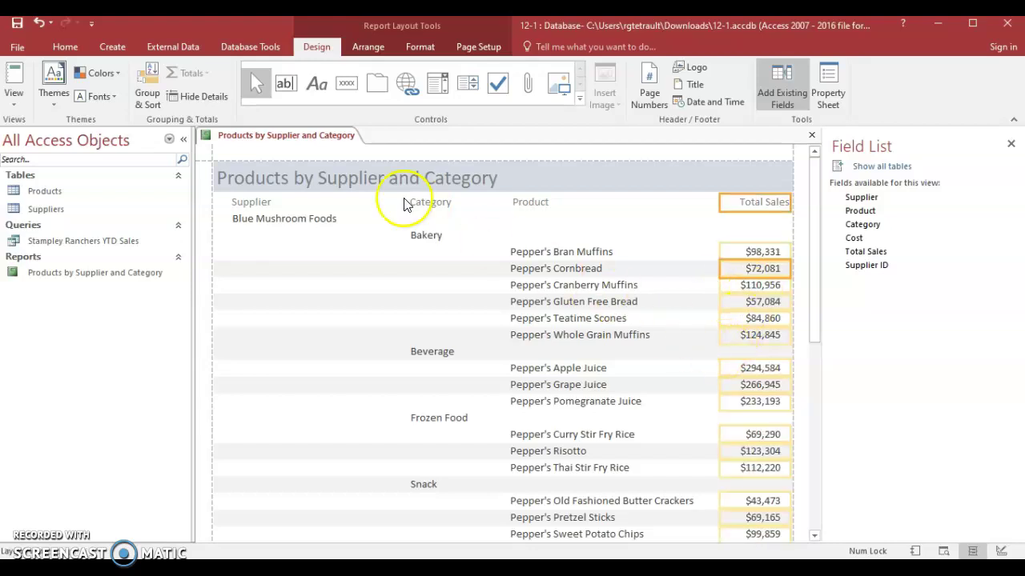
- Narrow the Category column's heading and values from the side facing the Supplier column
click(428, 206)
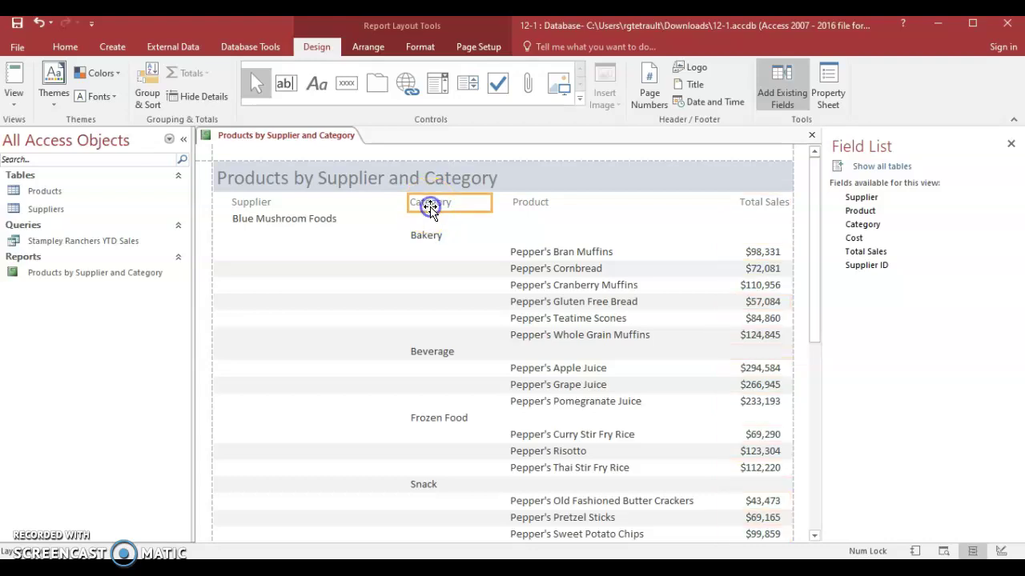
shift+click(432, 236)
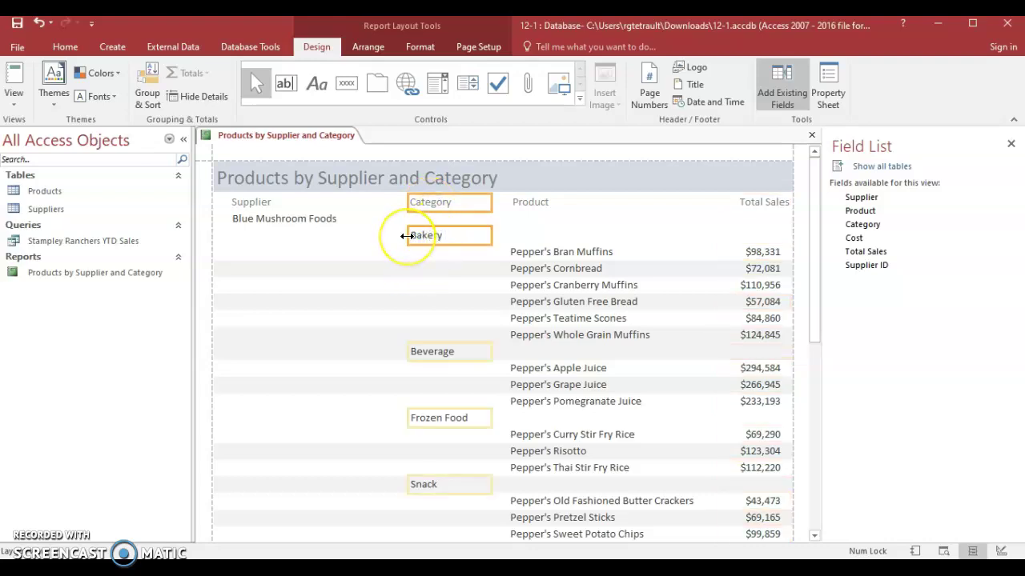
drag(406, 236, 431, 237)
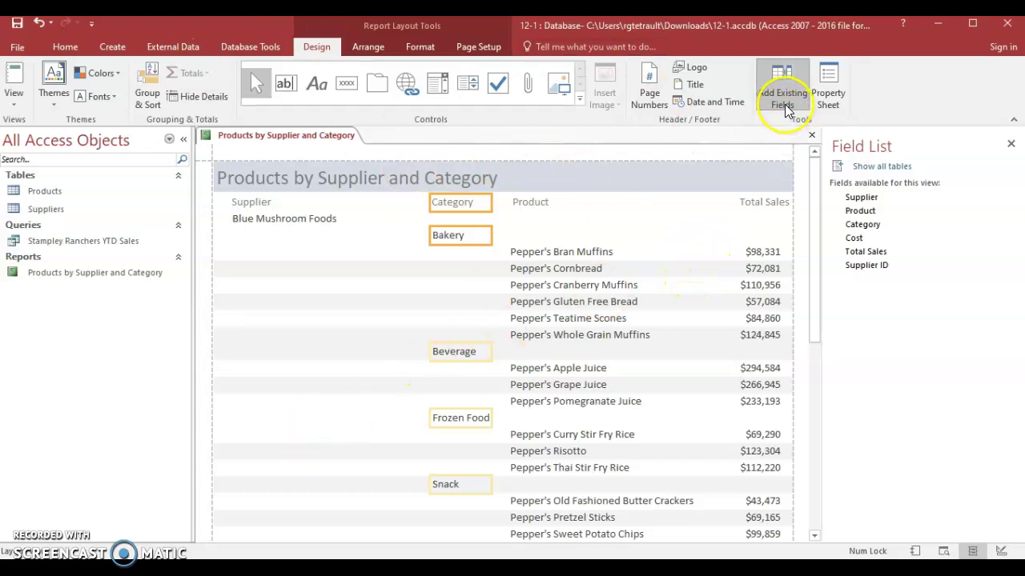
- Add the State field from the Suppliers table, position it between the Supplier and Category columns, and close the field list
click(883, 169)
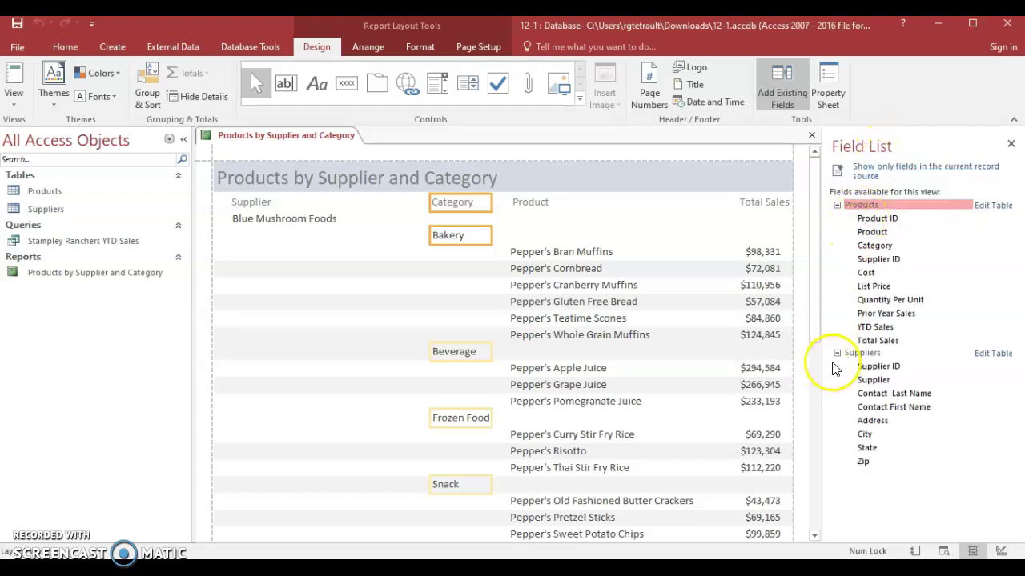
double_click(871, 451)
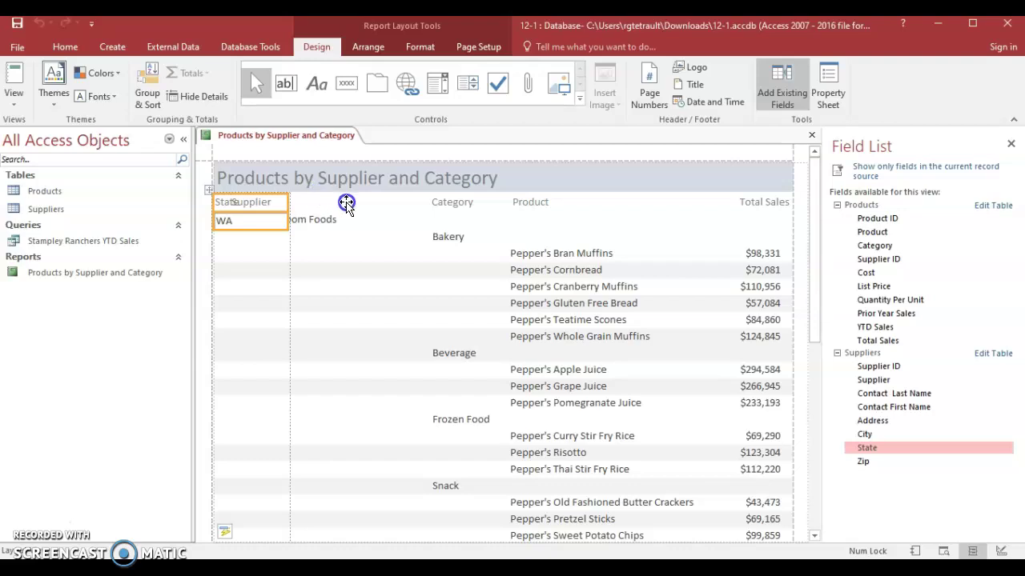
drag(354, 202, 350, 201)
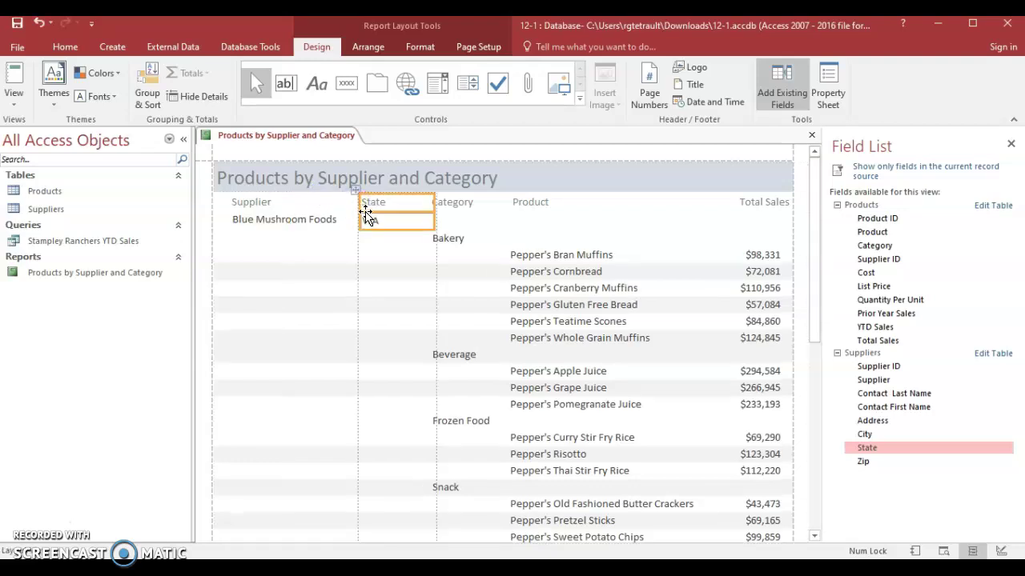
drag(445, 267, 505, 228)
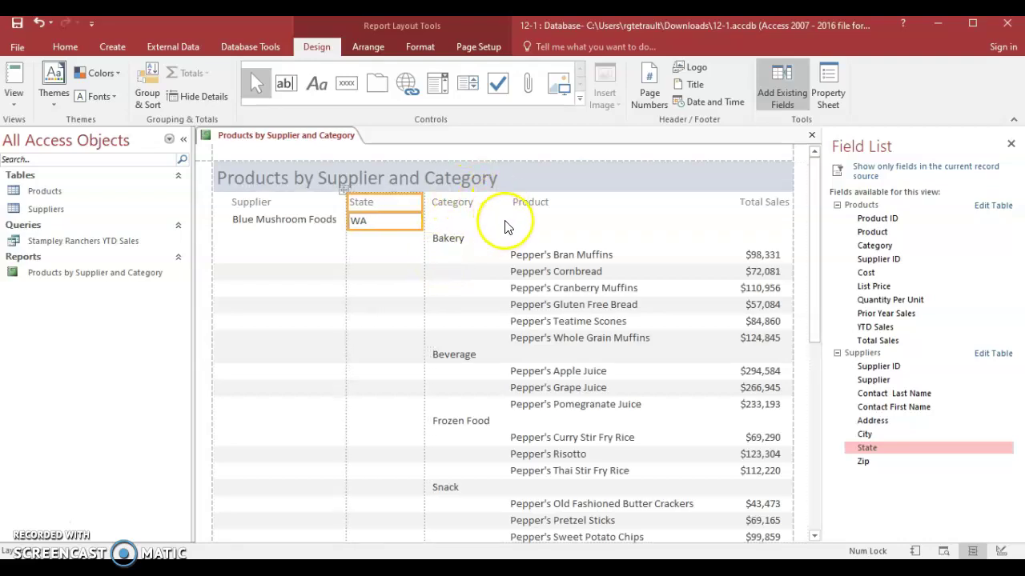
click(1012, 146)
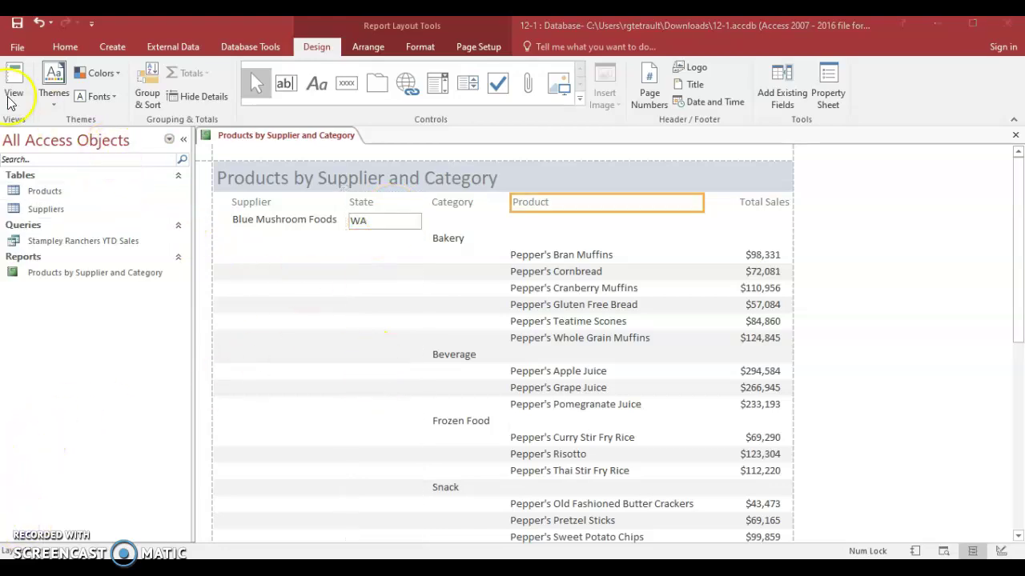
- Review the modified report in Report view and return to Layout view
click(12, 102)
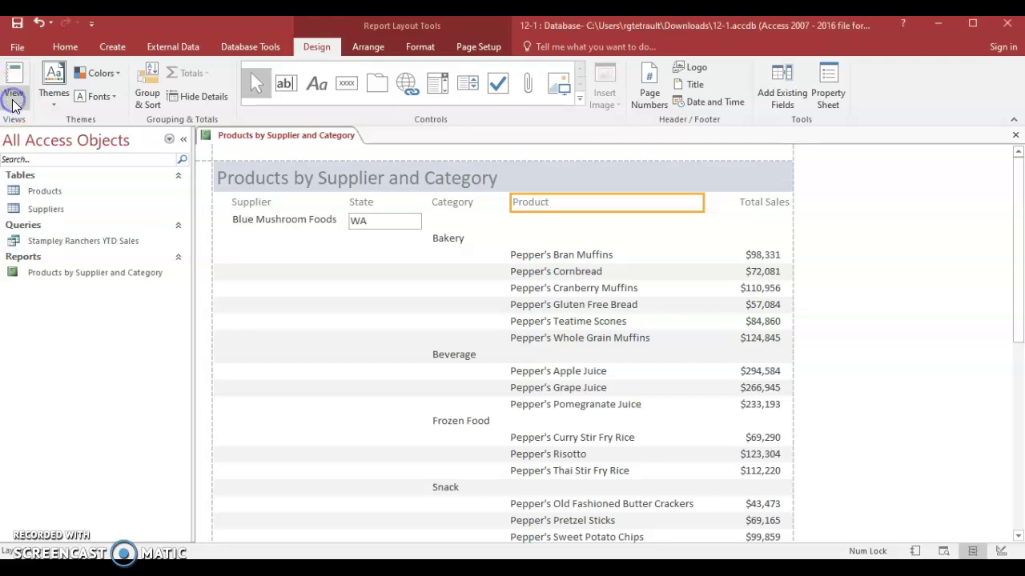
click(31, 129)
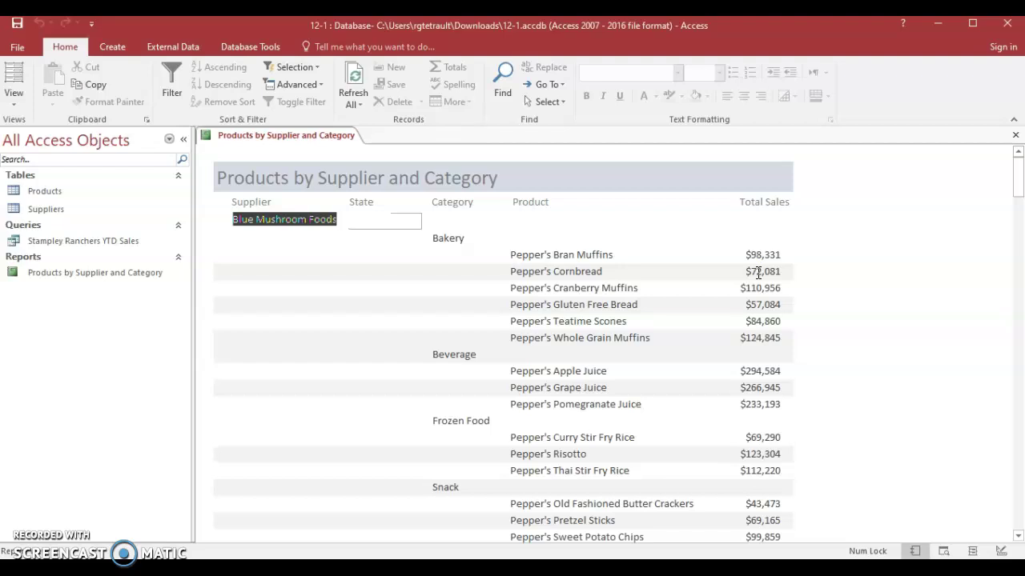
click(757, 271)
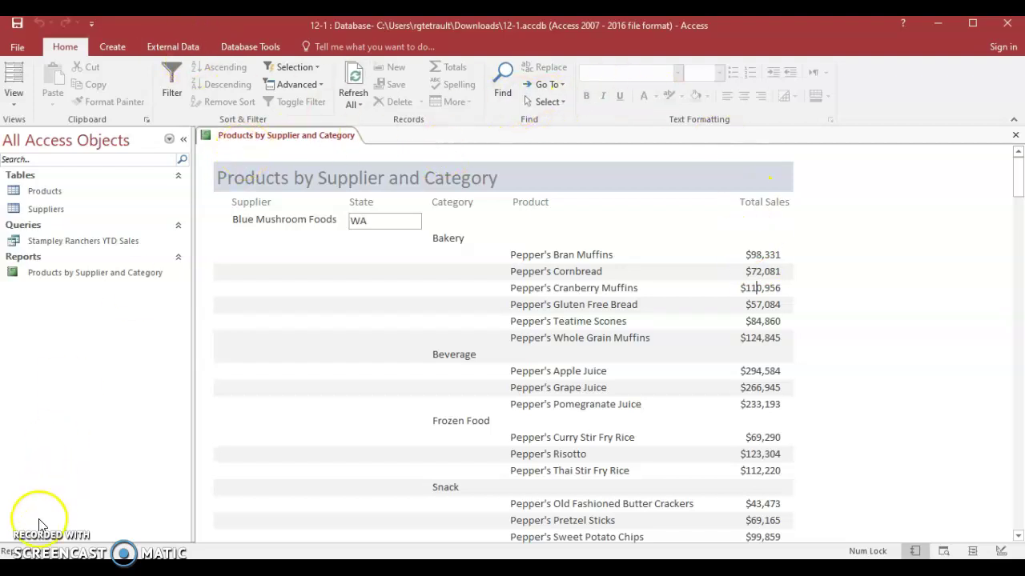
click(61, 49)
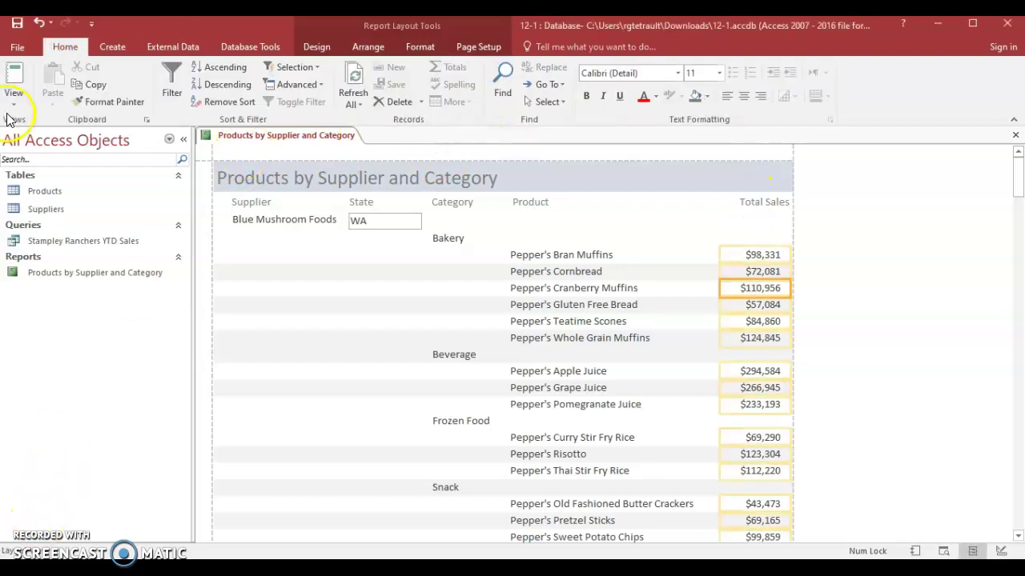
click(14, 107)
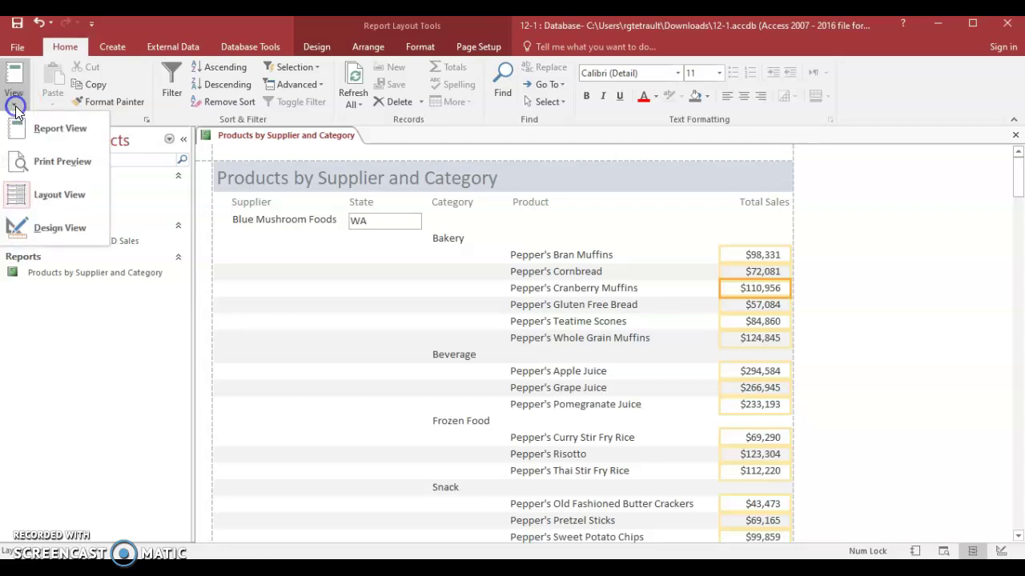
click(44, 206)
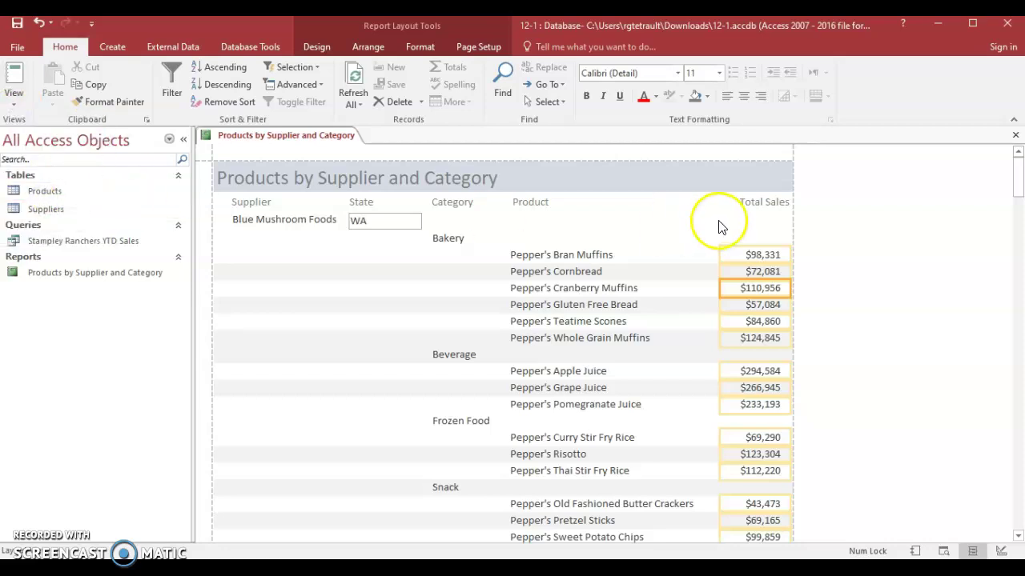
- Create a conditional formatting rule for the Total Sales values that applies where the field value is greater than 200000
click(729, 254)
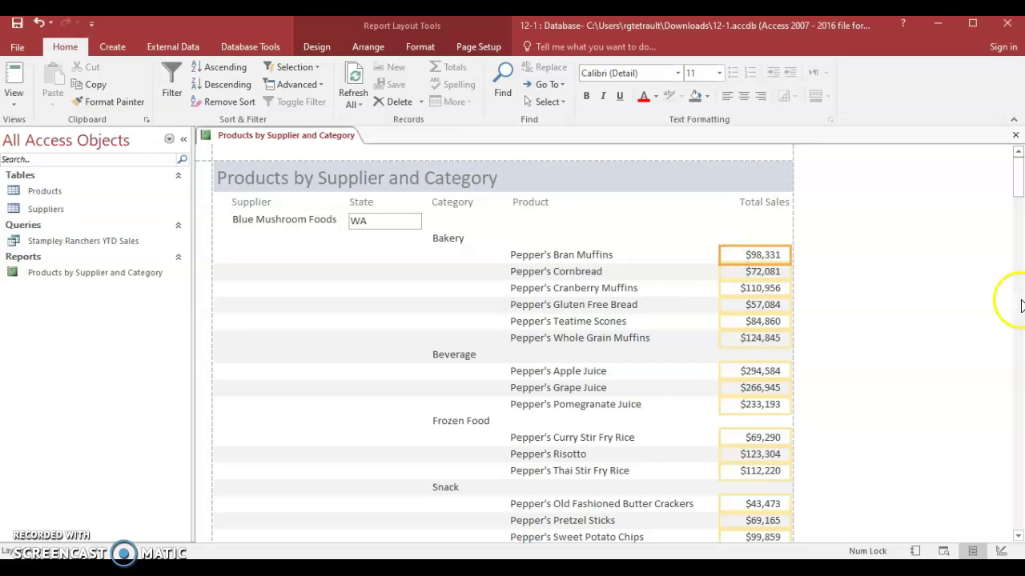
click(757, 273)
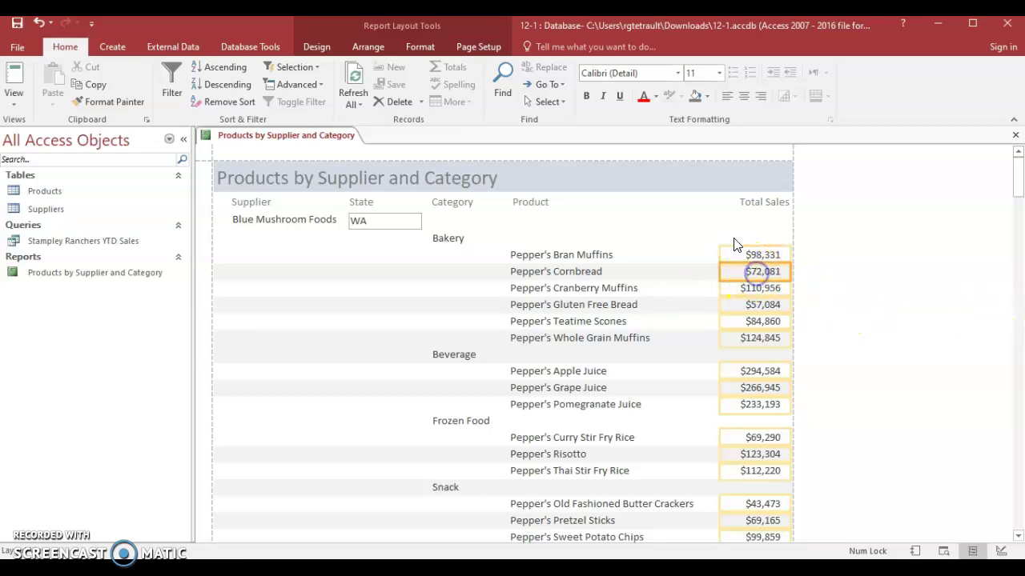
click(420, 57)
click(422, 46)
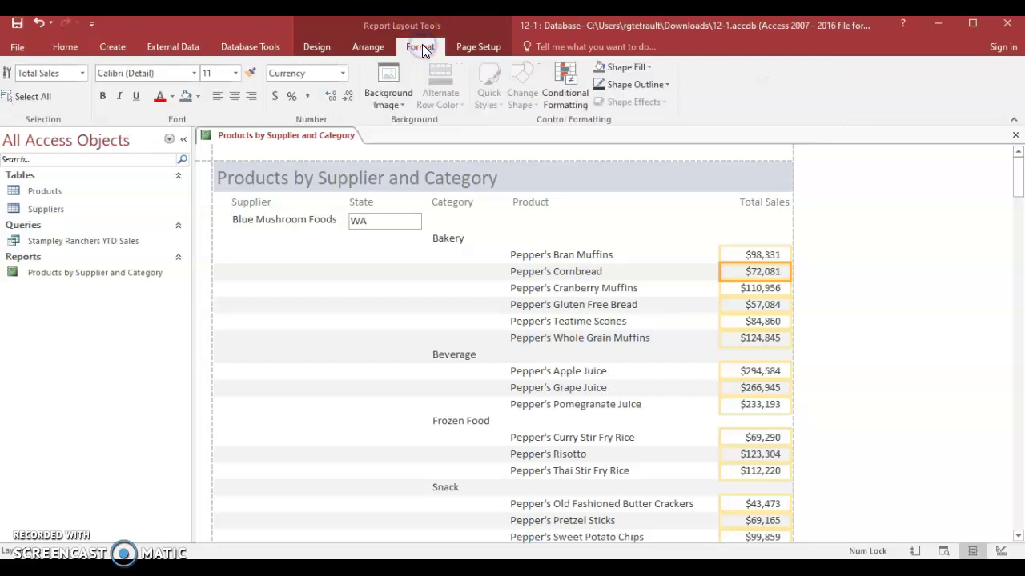
click(577, 73)
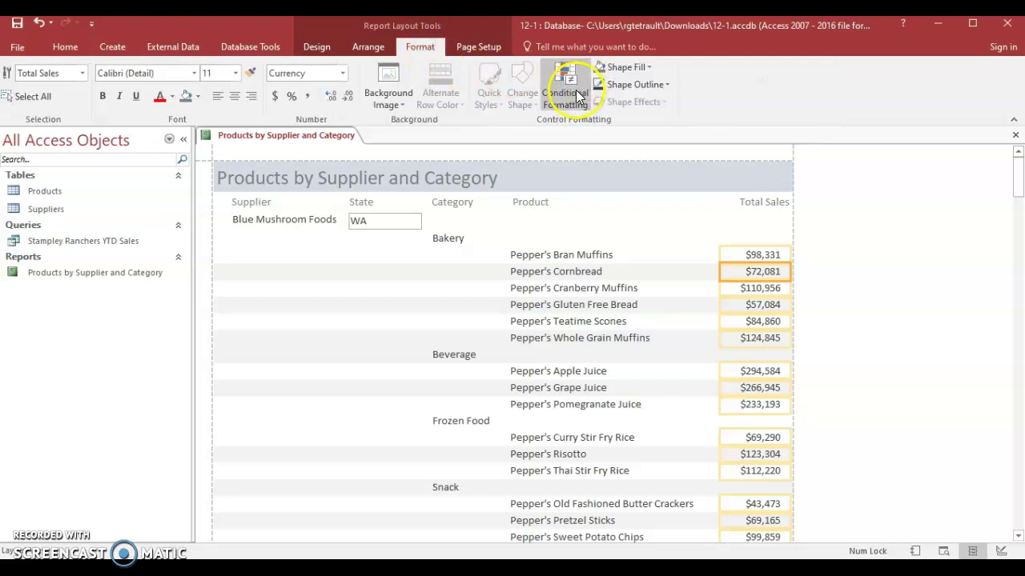
click(577, 92)
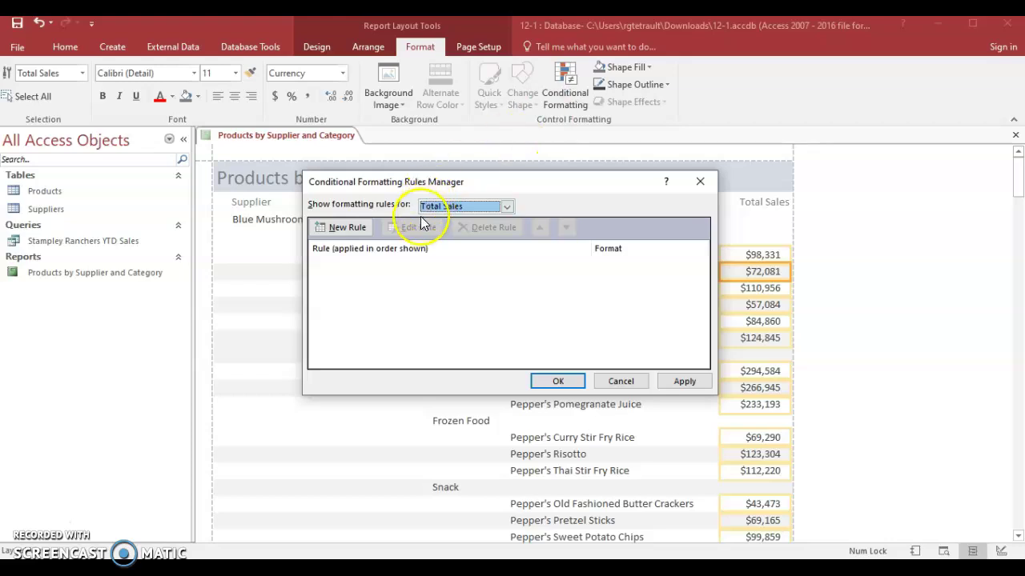
click(348, 231)
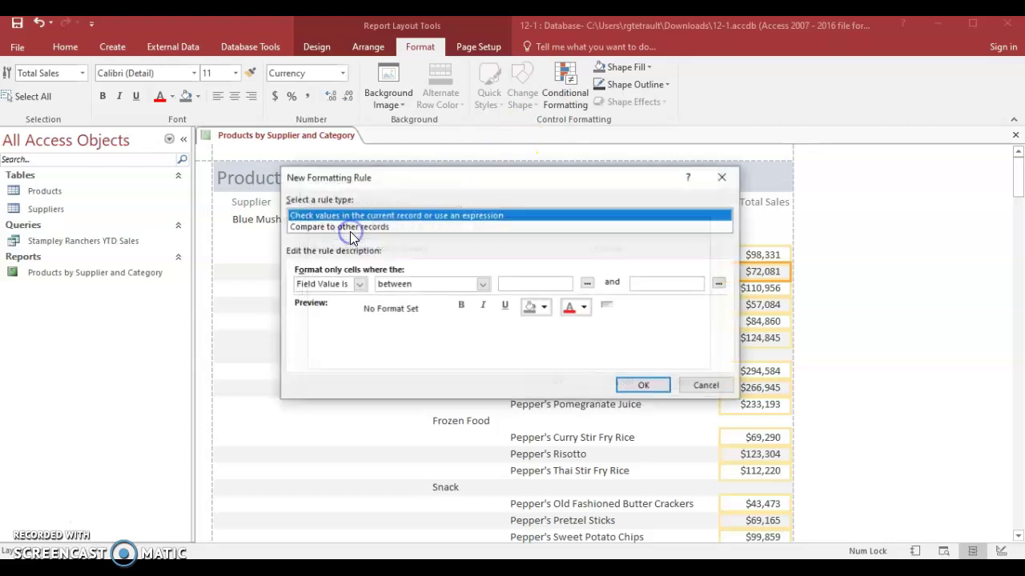
click(482, 286)
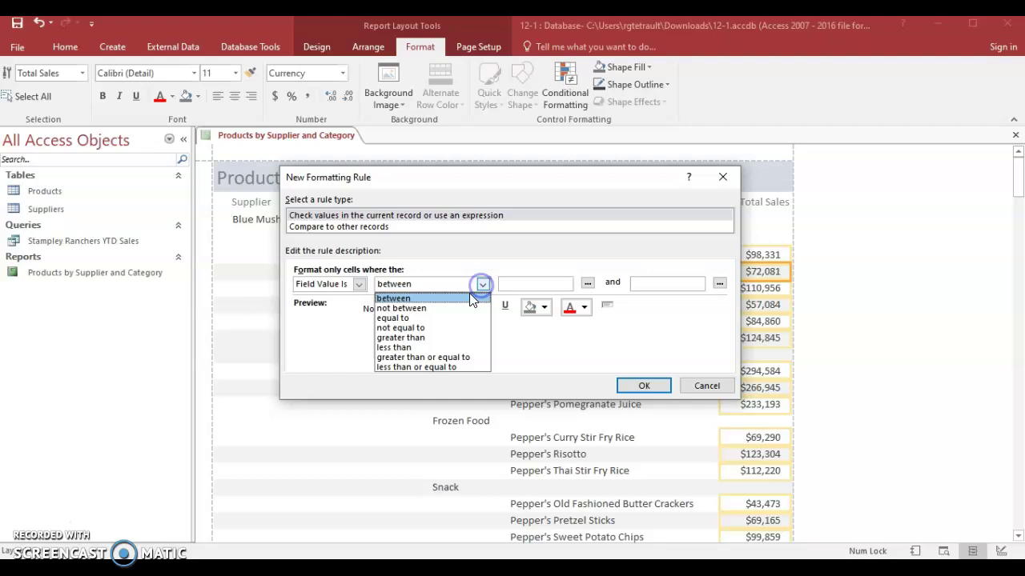
click(417, 340)
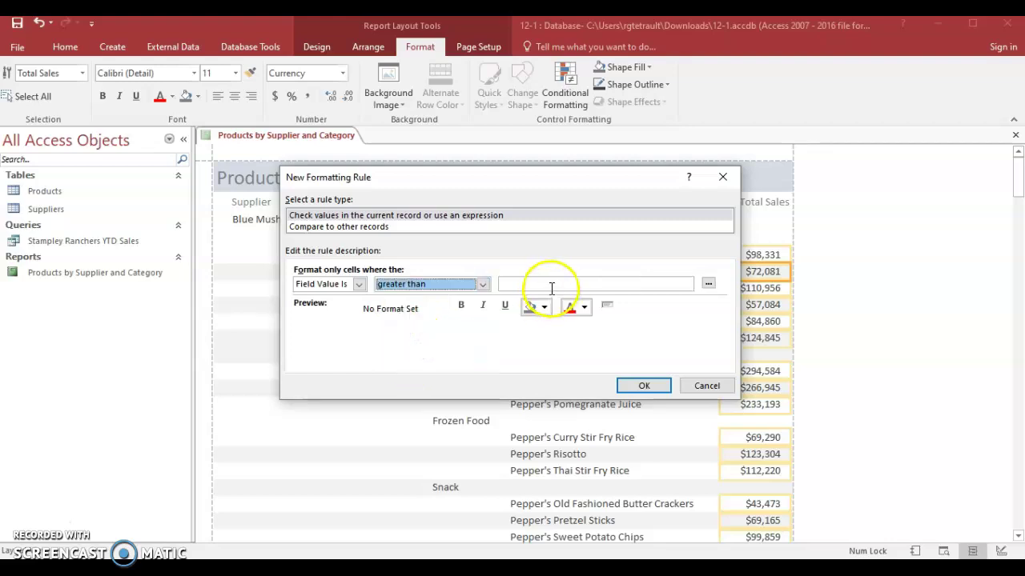
click(552, 289)
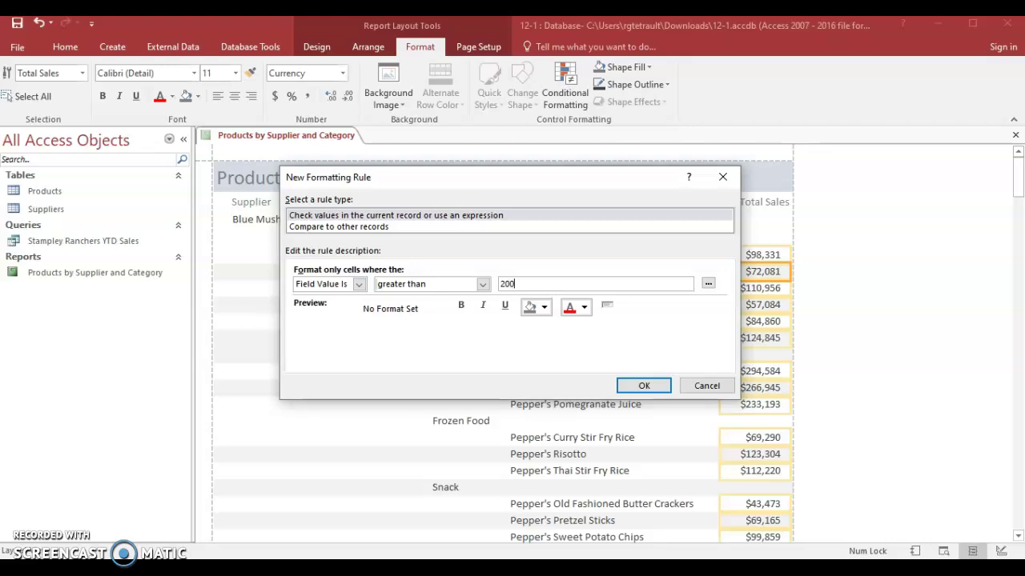
- Give the rule's matching values bold green text and apply the conditional formatting to the report
click(461, 305)
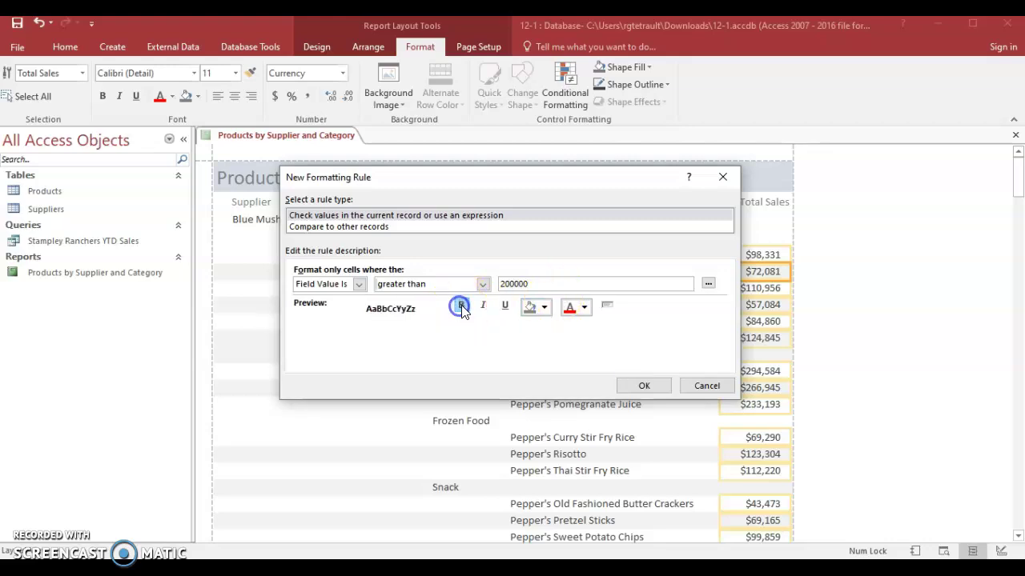
click(584, 307)
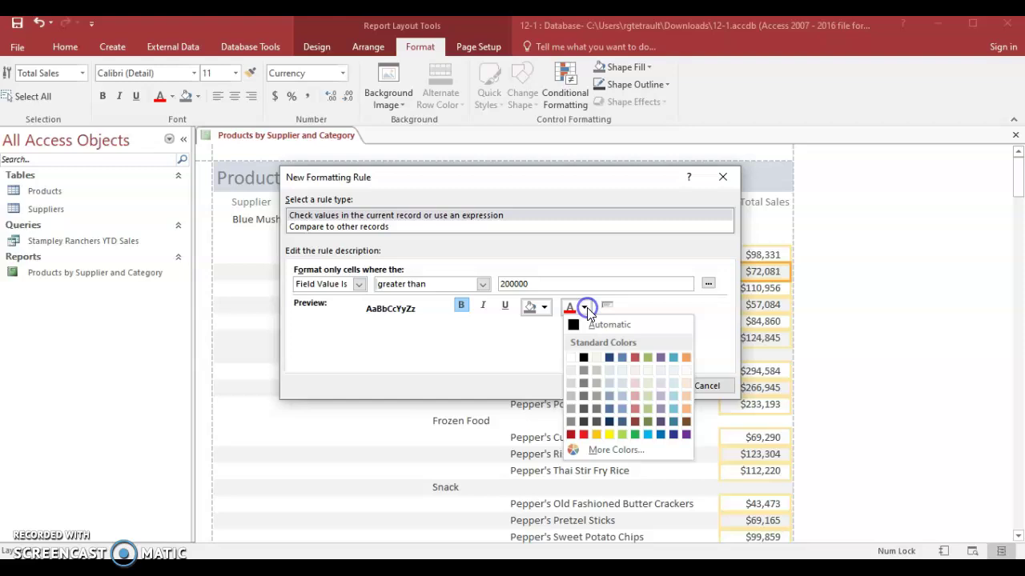
click(636, 434)
click(653, 388)
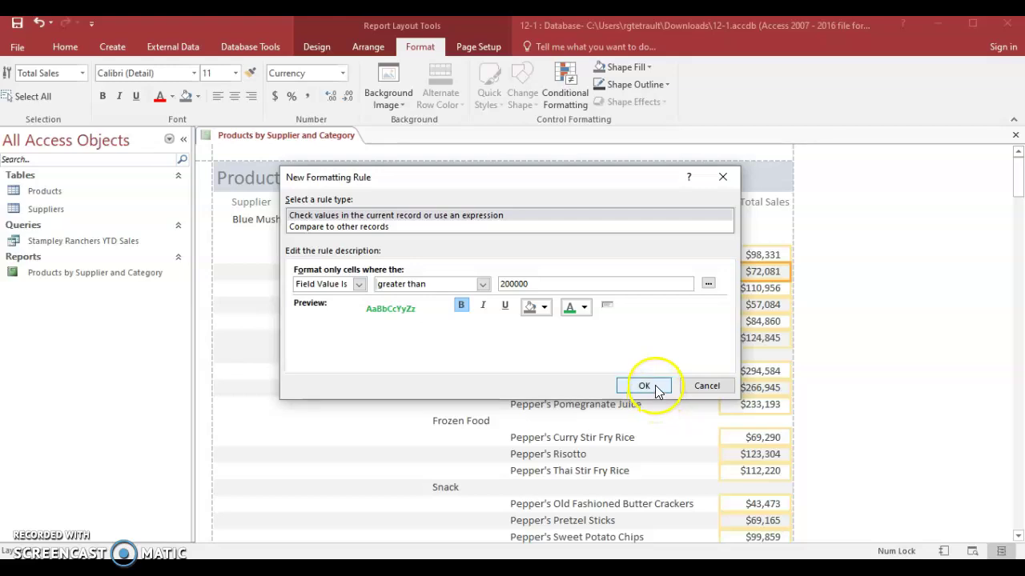
click(565, 383)
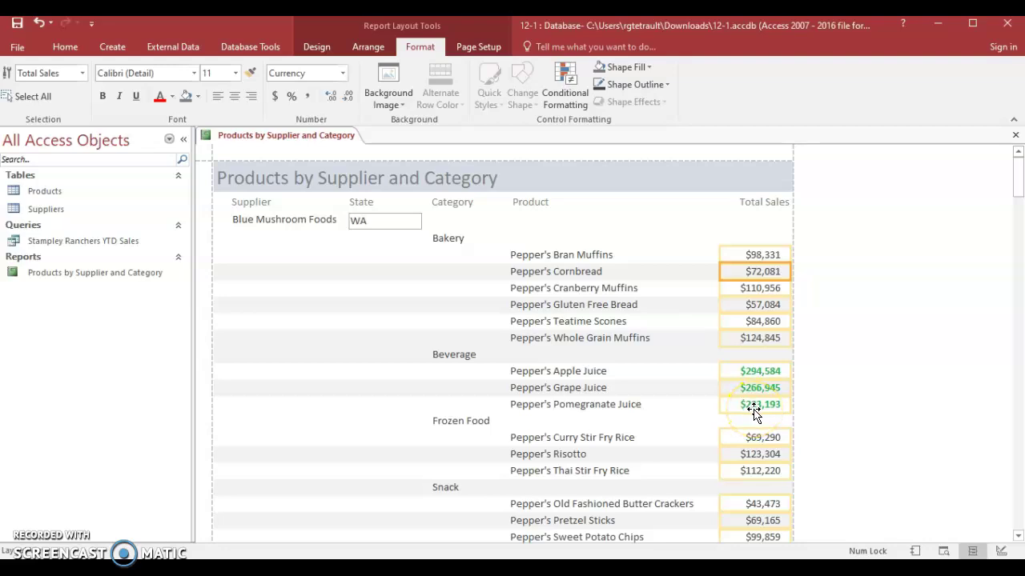
click(32, 530)
click(518, 182)
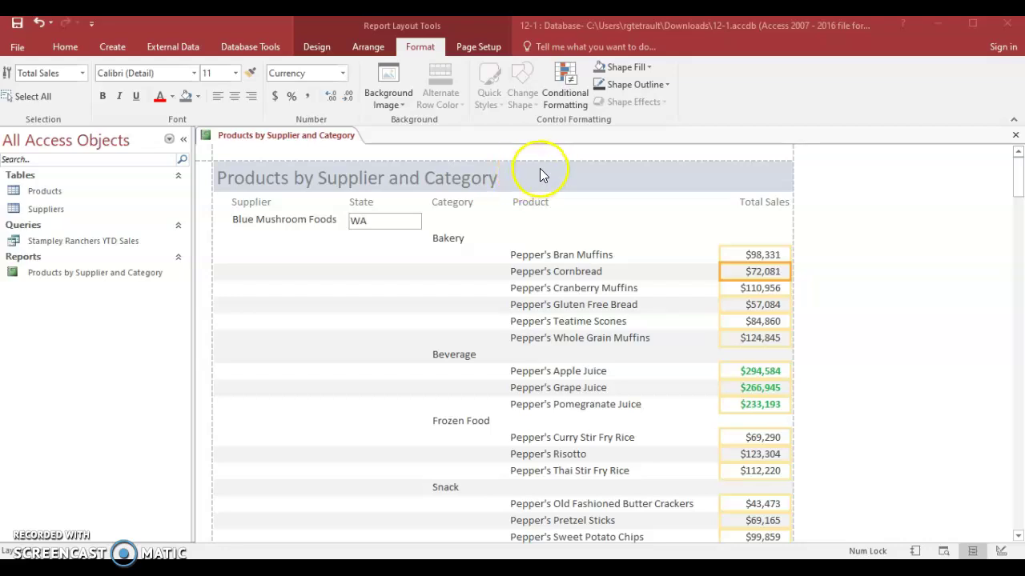
click(540, 175)
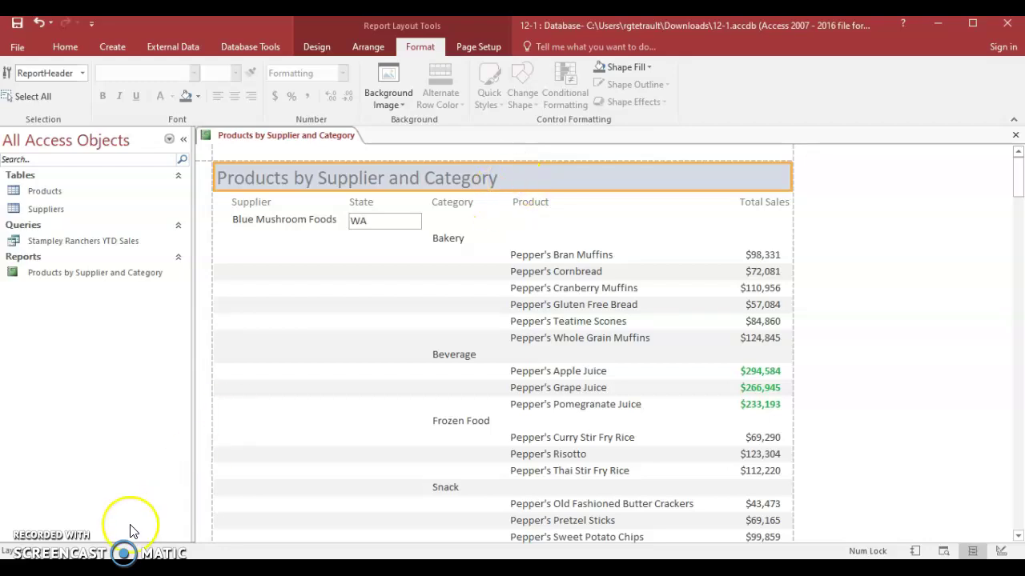
click(24, 521)
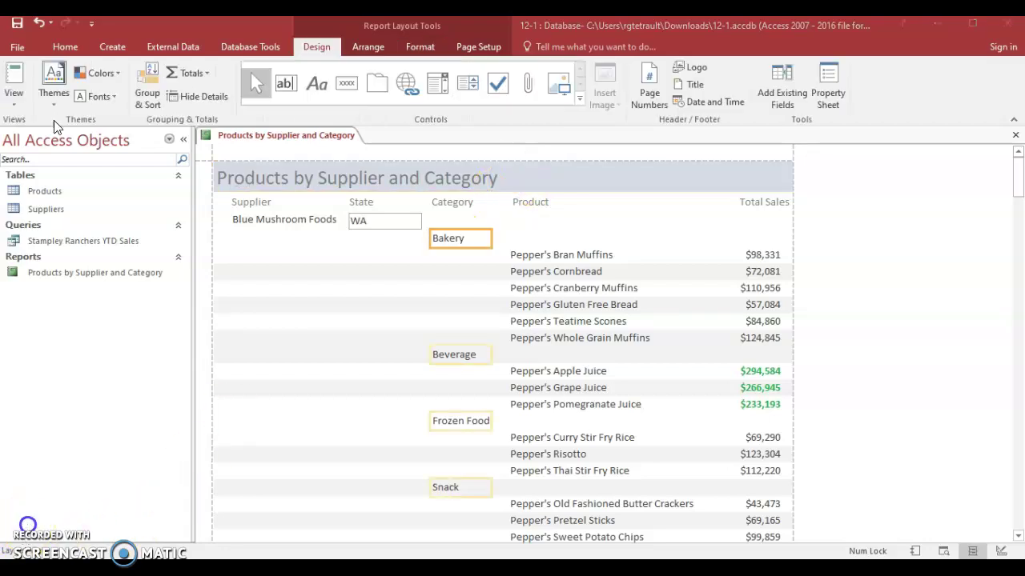
click(14, 103)
click(55, 196)
- Append the author's full name to the Products by Supplier and Category report title
click(490, 175)
click(509, 177)
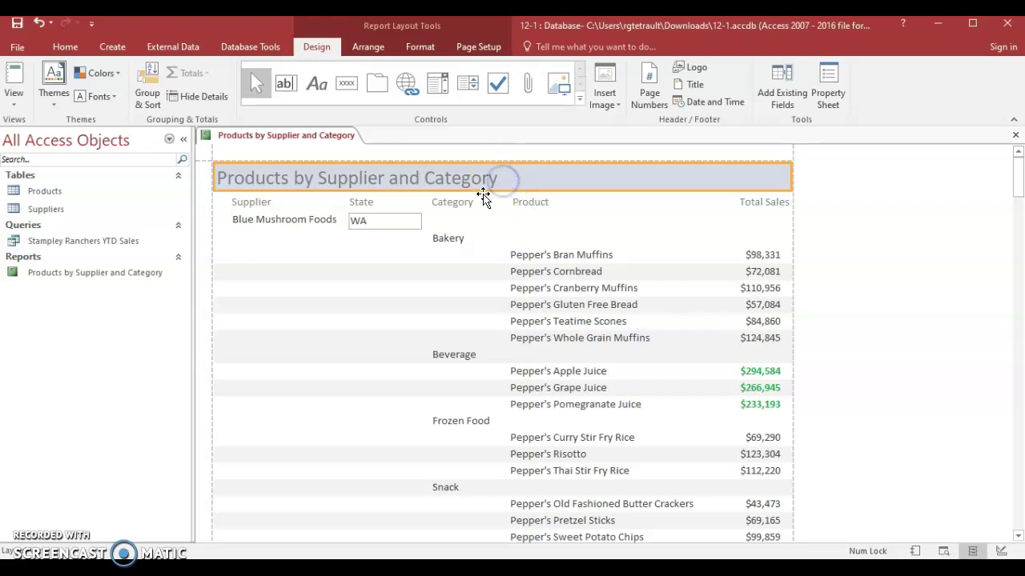
click(43, 520)
click(504, 179)
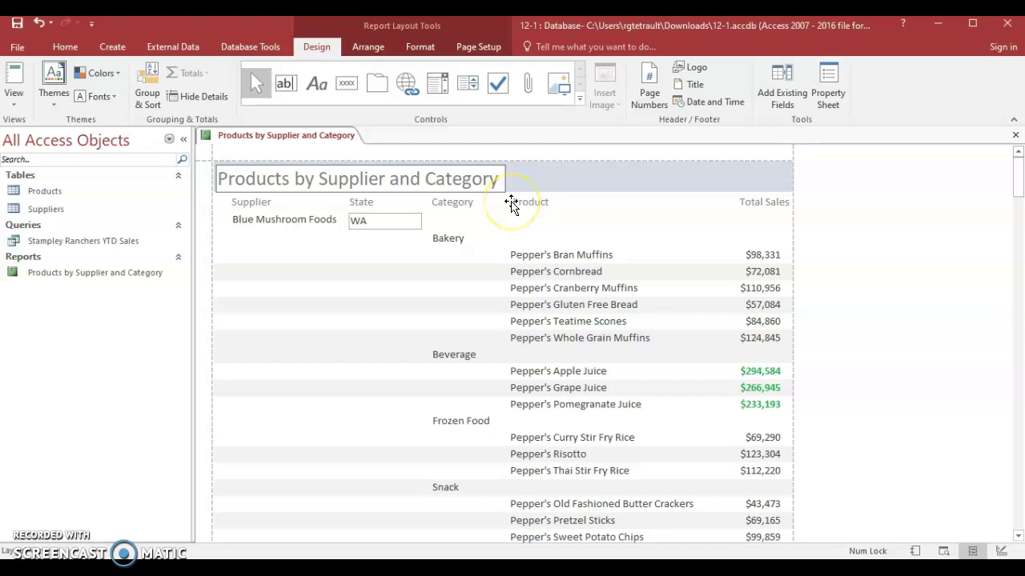
text(Renee Te)
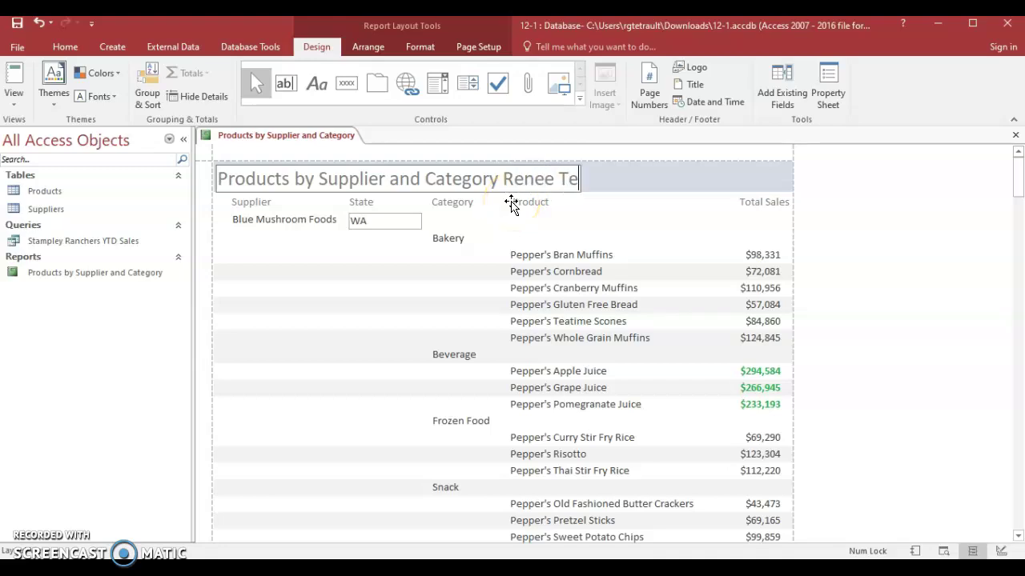
text(trault)
click(565, 237)
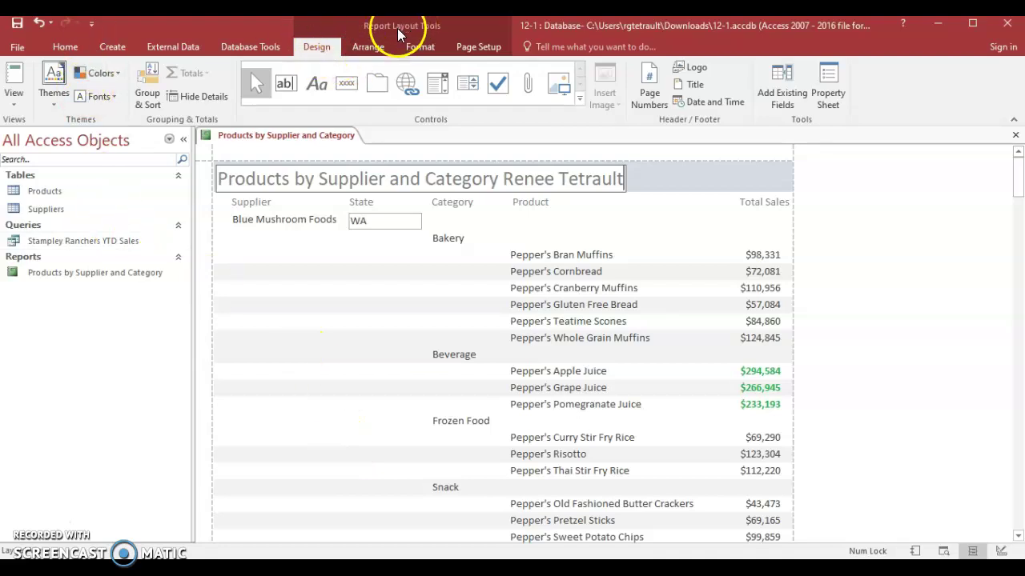
- Apply the Office theme that gives the report a grey-green title band
click(50, 94)
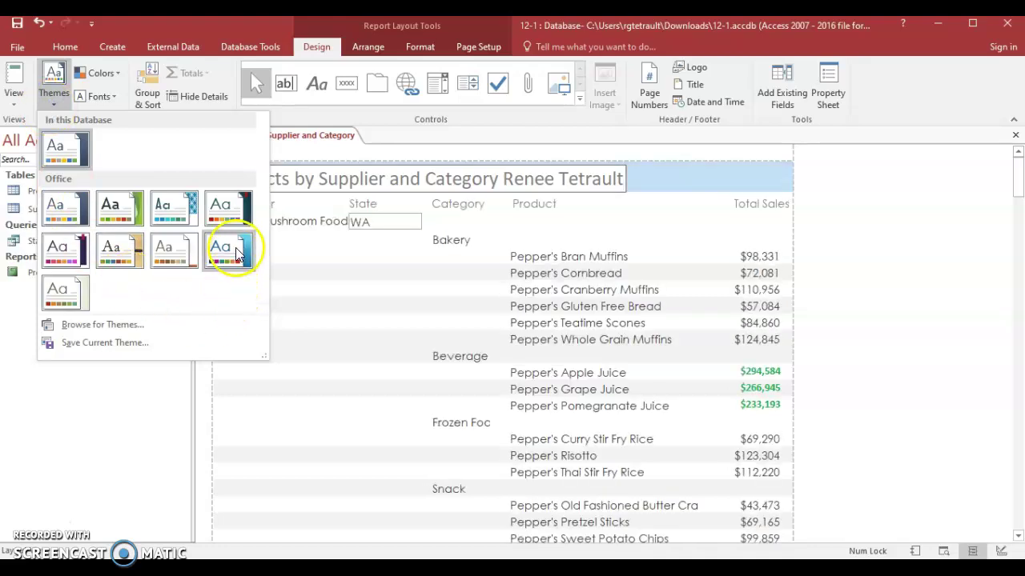
click(178, 256)
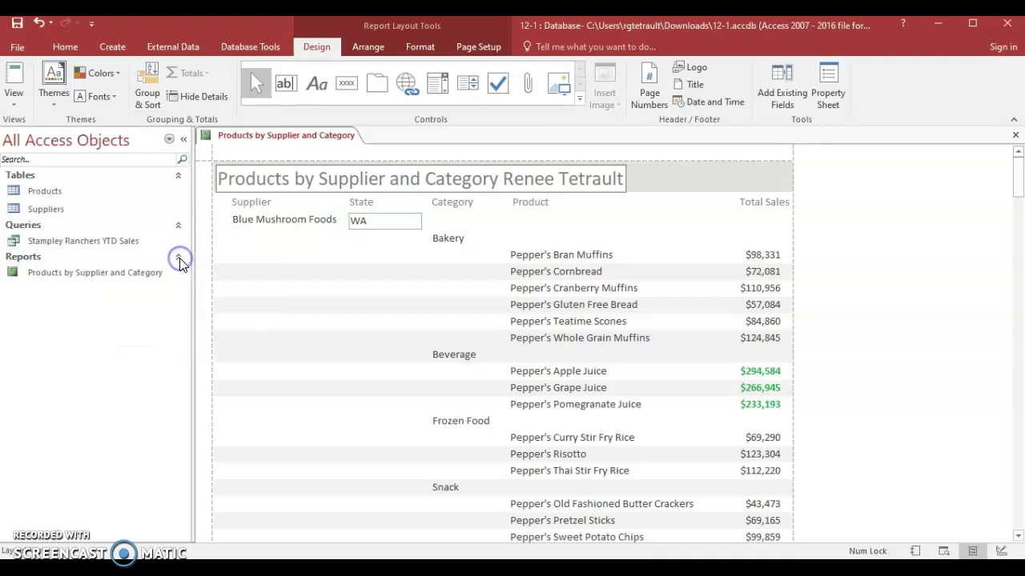
click(344, 242)
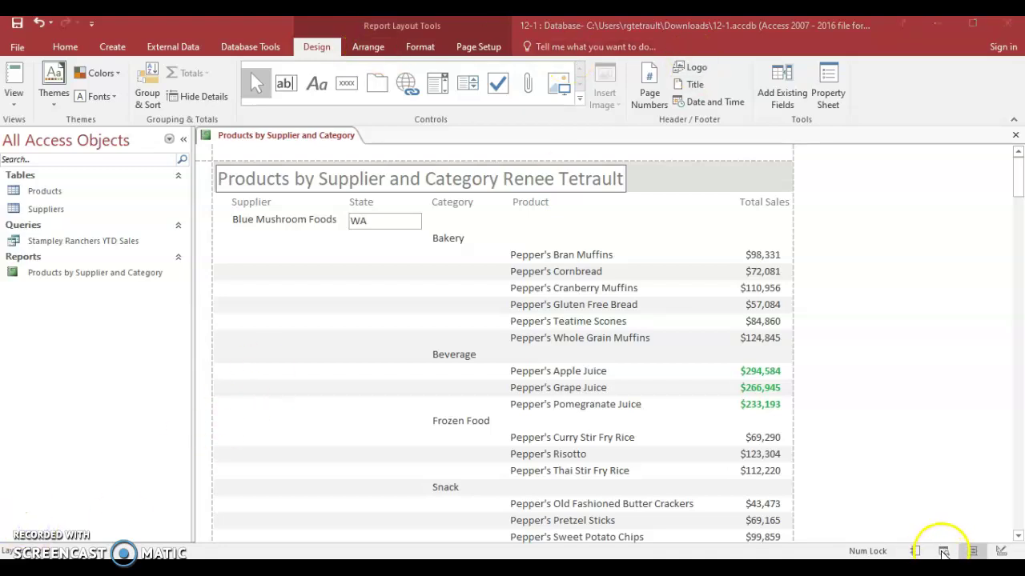
- Examine the report's pages in Print Preview through page 5, return to the first page, and close the preview
click(943, 553)
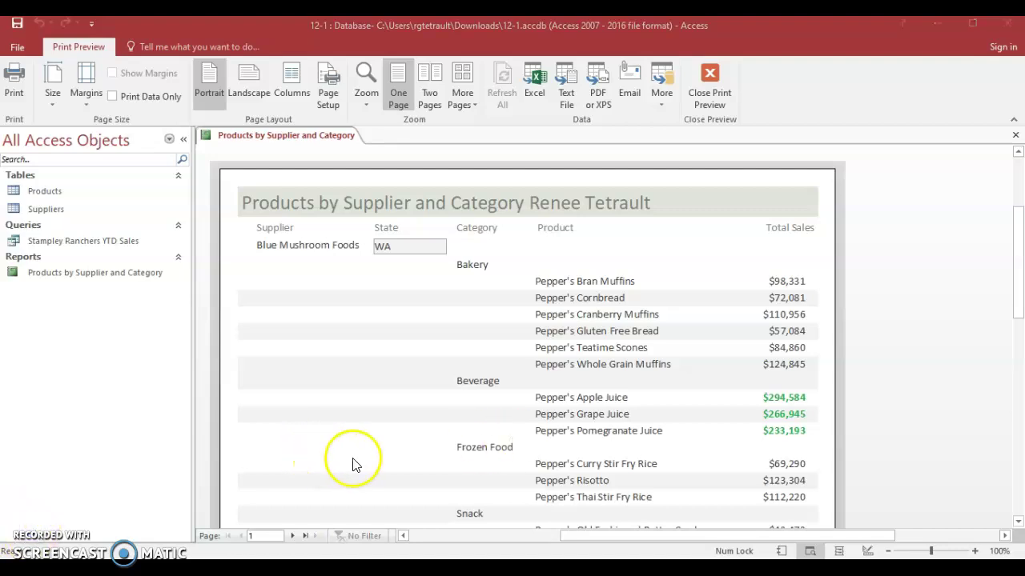
click(295, 536)
click(295, 536)
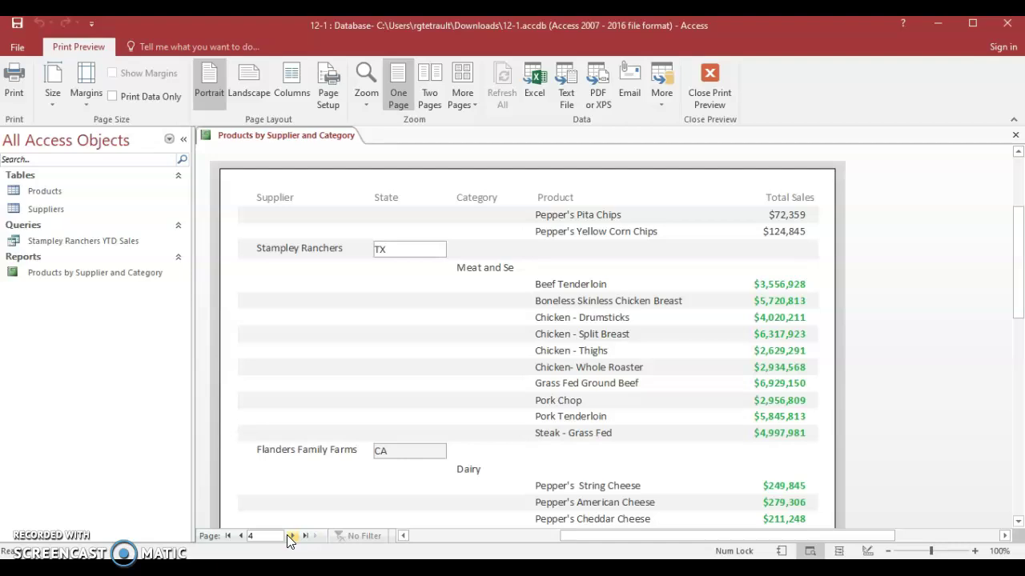
click(296, 537)
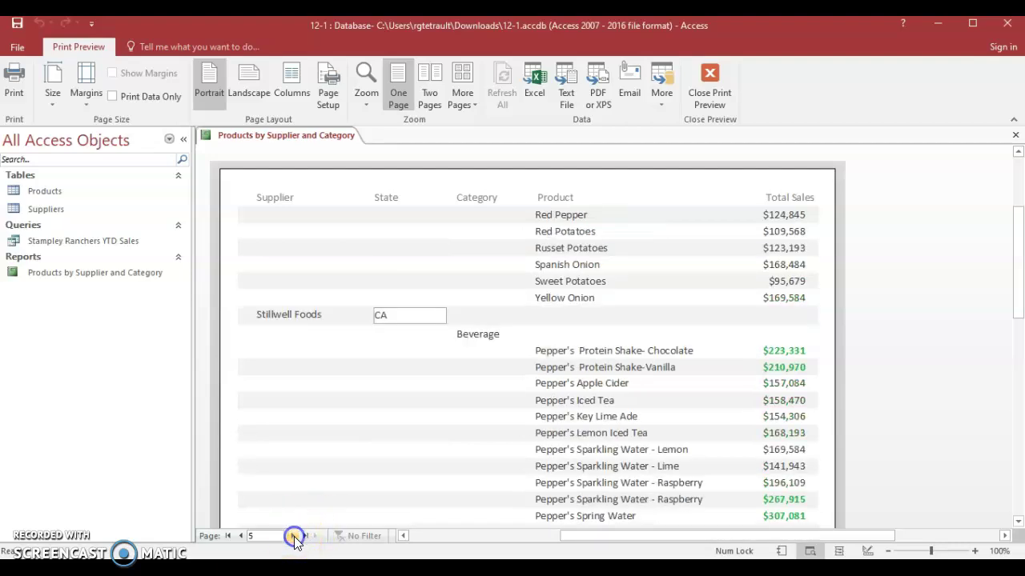
click(228, 537)
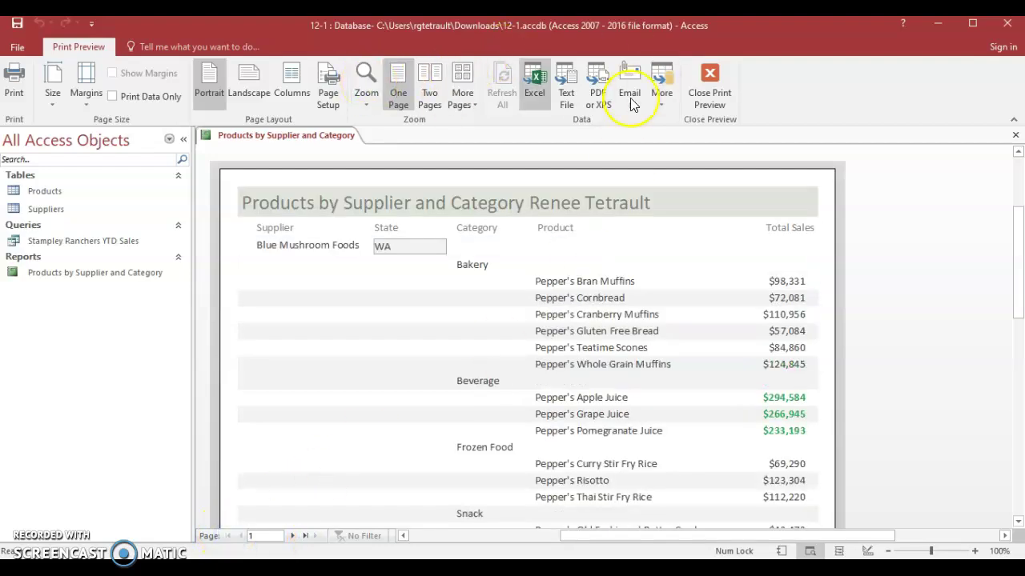
click(713, 74)
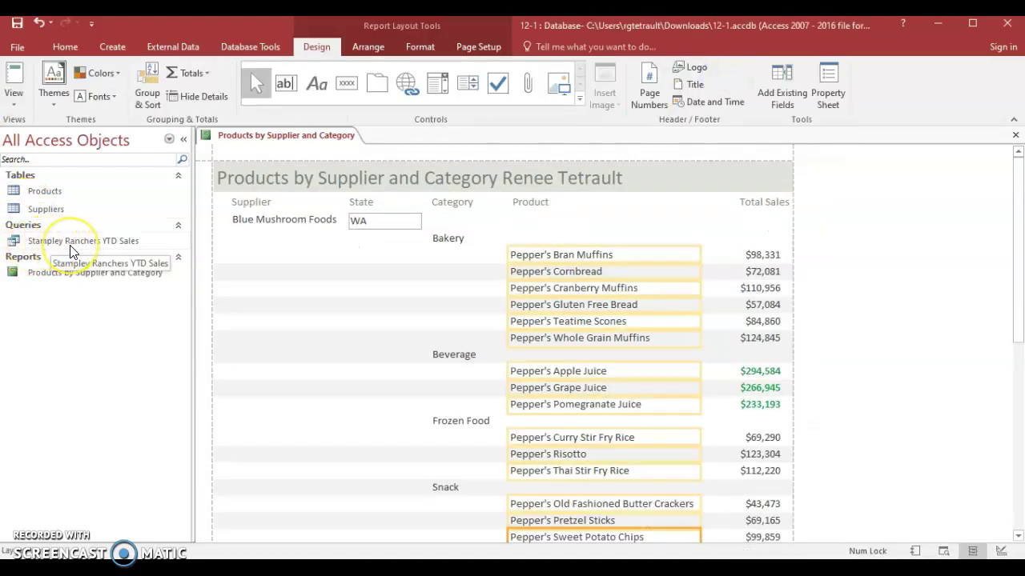
- Start a Report Wizard report from the Stampley Ranchers YTD Sales query with the Supplier, Product and YTD Sales fields
click(69, 246)
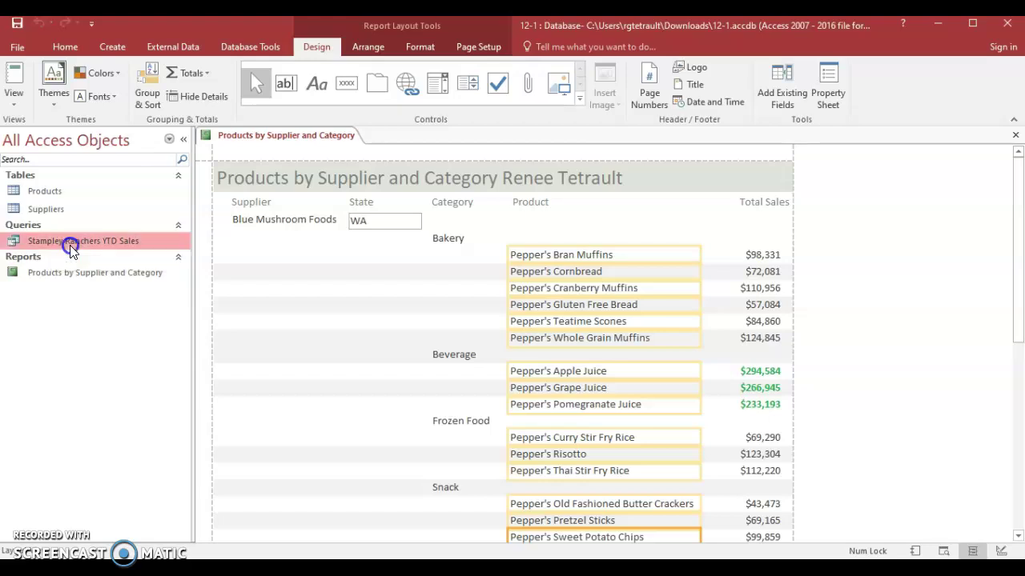
click(116, 47)
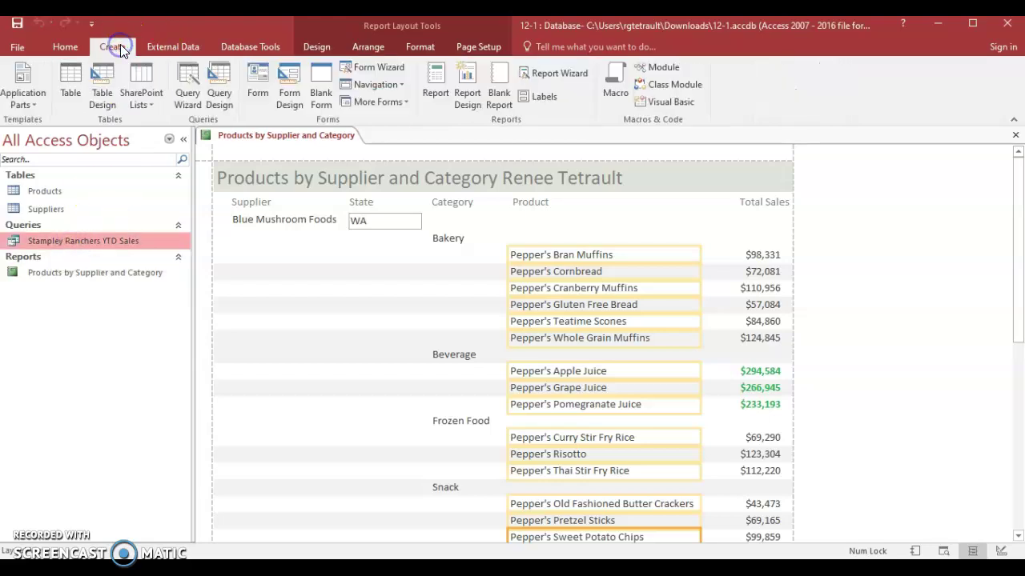
click(569, 73)
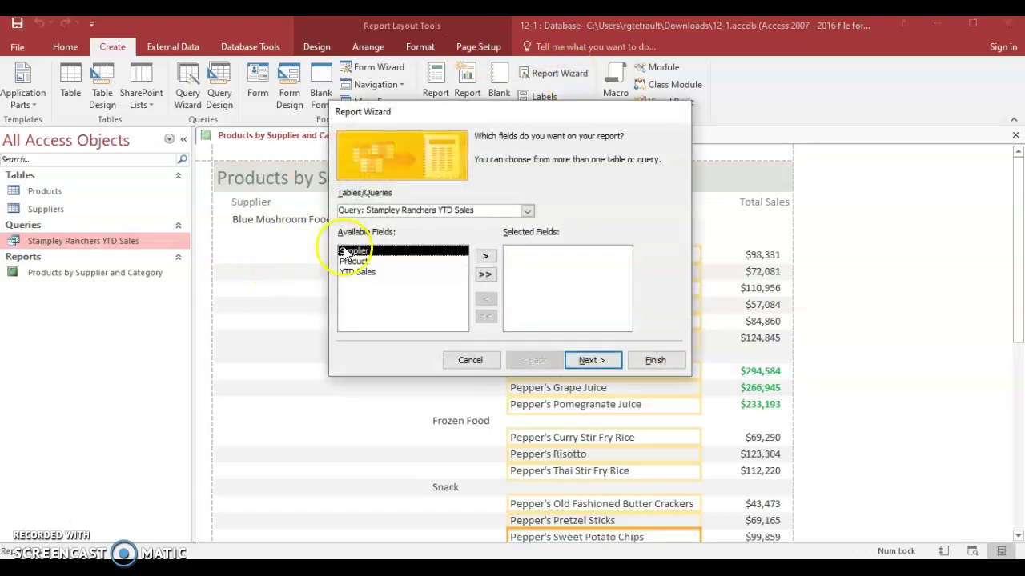
click(484, 275)
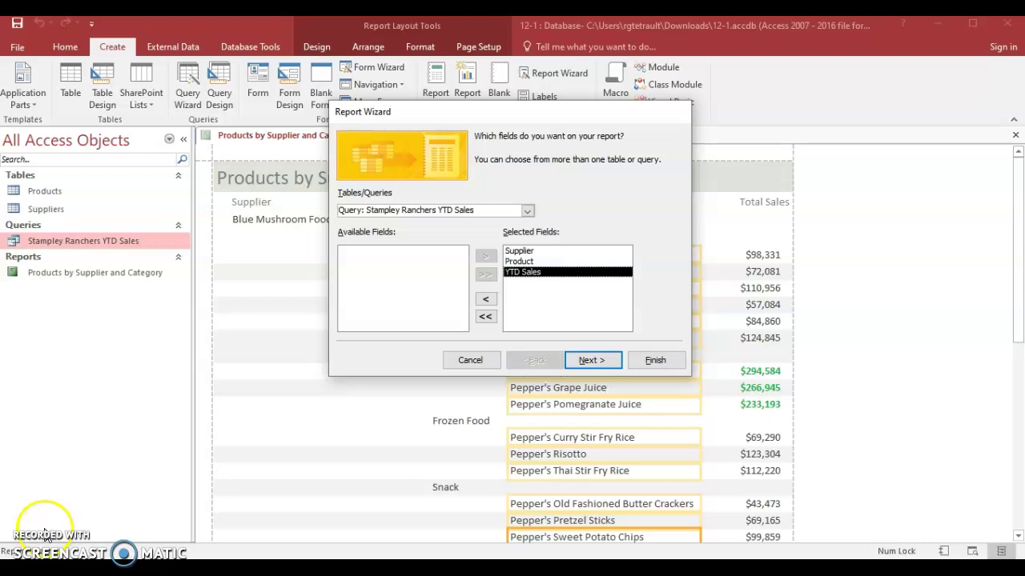
- Organize the wizard report's data by Suppliers without adding any further grouping levels
click(601, 361)
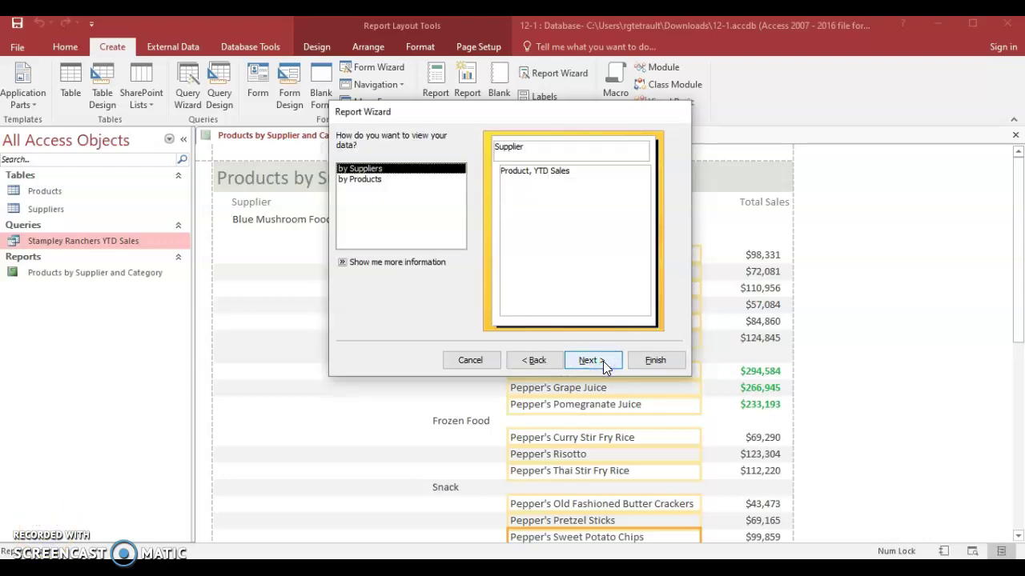
click(603, 361)
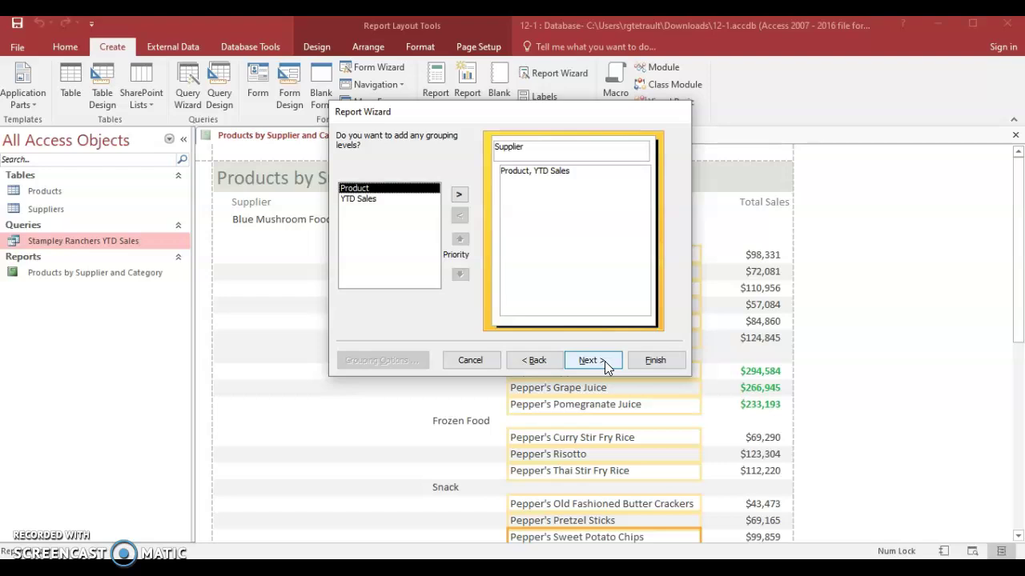
click(604, 362)
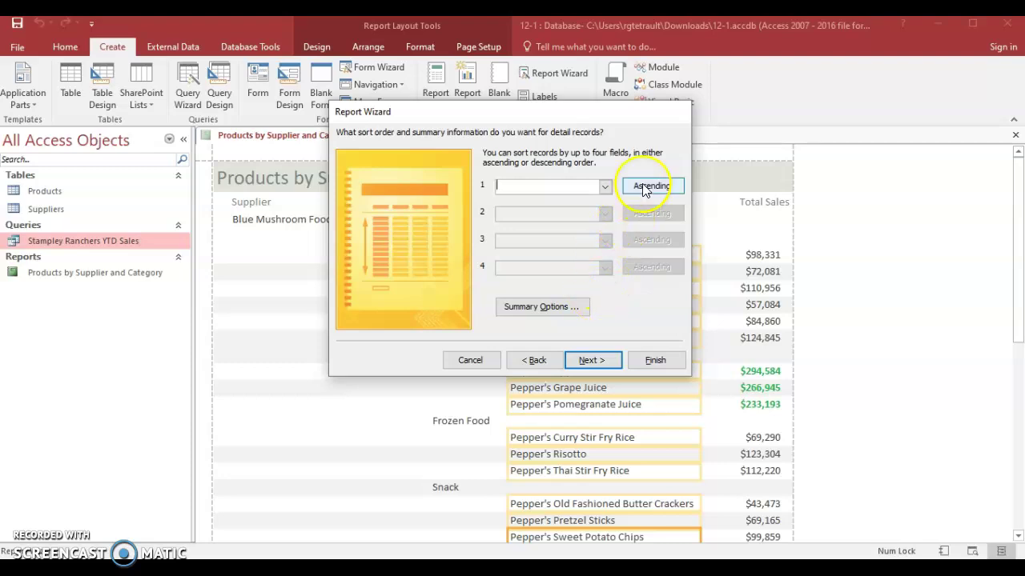
- Set the YTD Sales summary options to Sum, Avg, Min and Max, and include the percent of total for sums
click(543, 311)
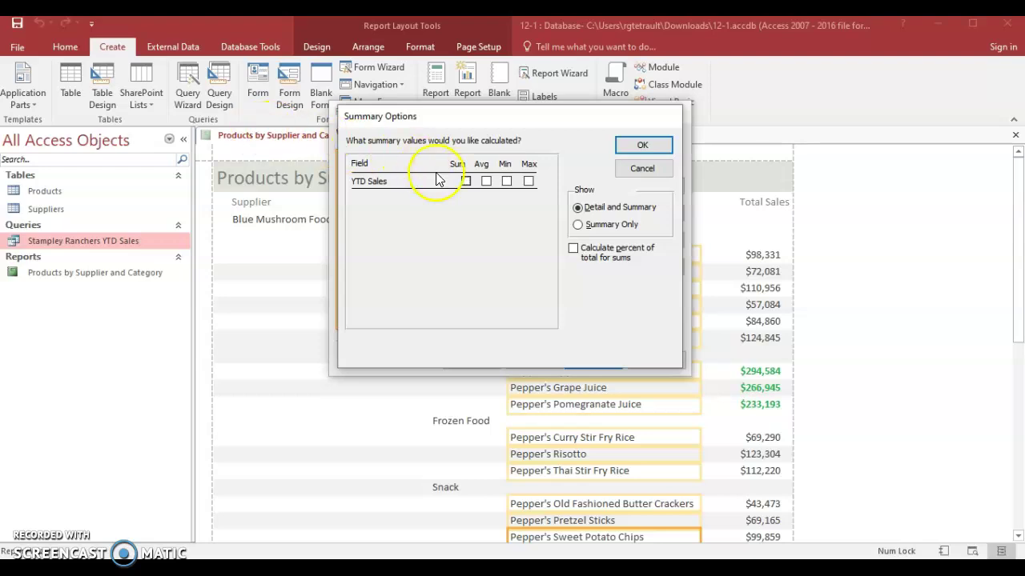
click(466, 182)
click(486, 181)
click(507, 181)
click(529, 182)
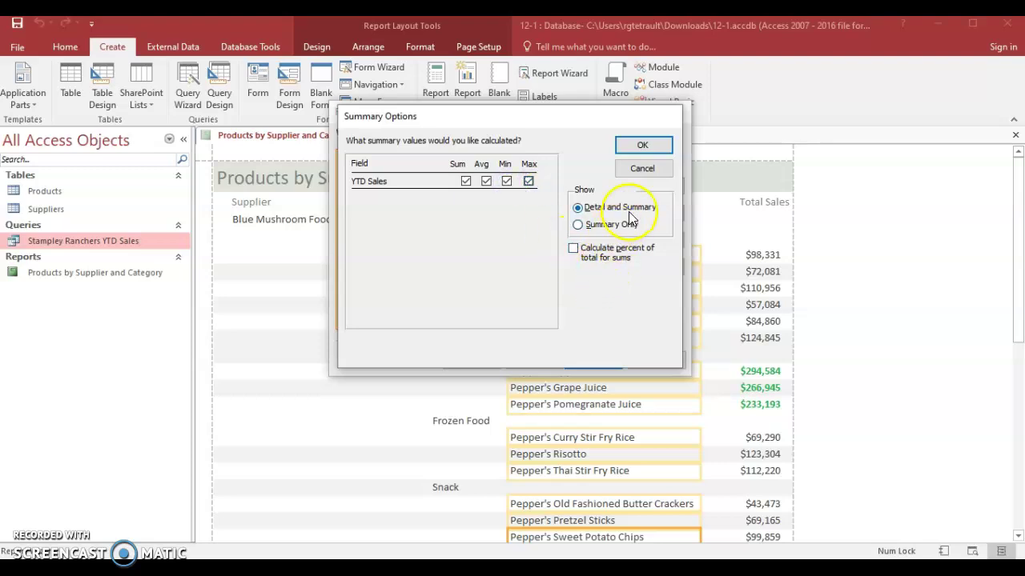
click(574, 250)
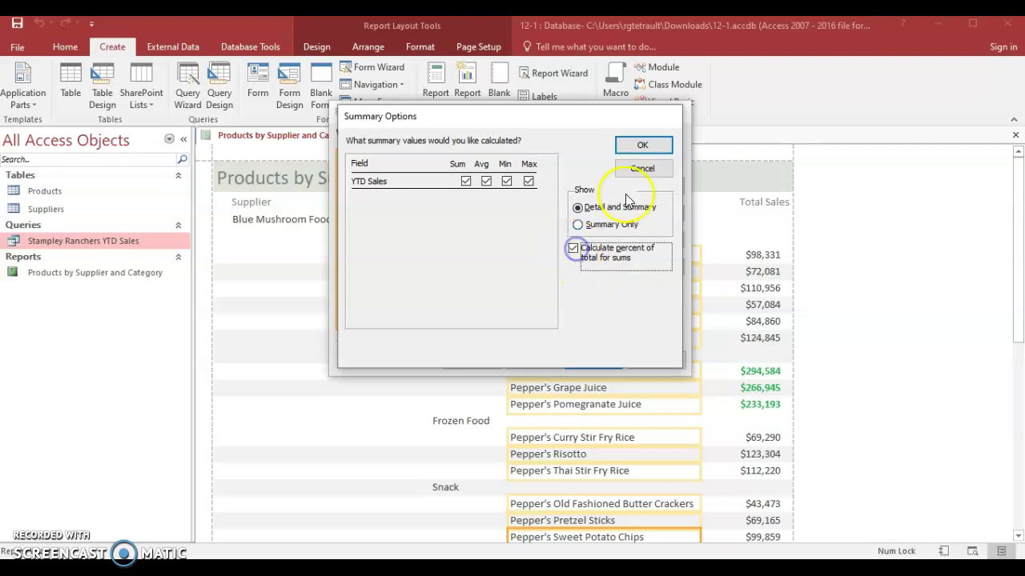
click(664, 148)
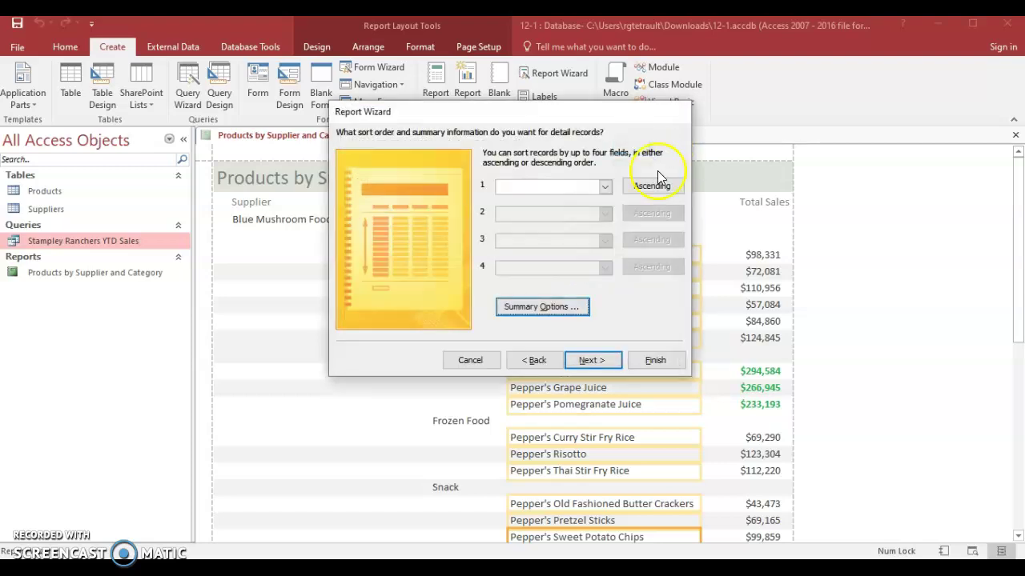
- Leave the detail records without a sort field and choose a Stepped layout in Landscape orientation
click(583, 361)
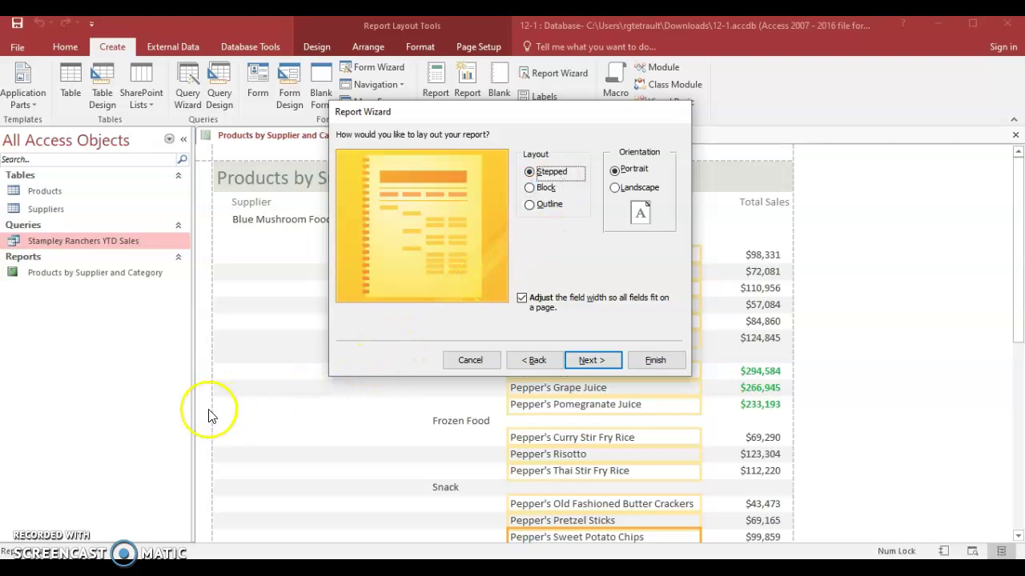
click(615, 190)
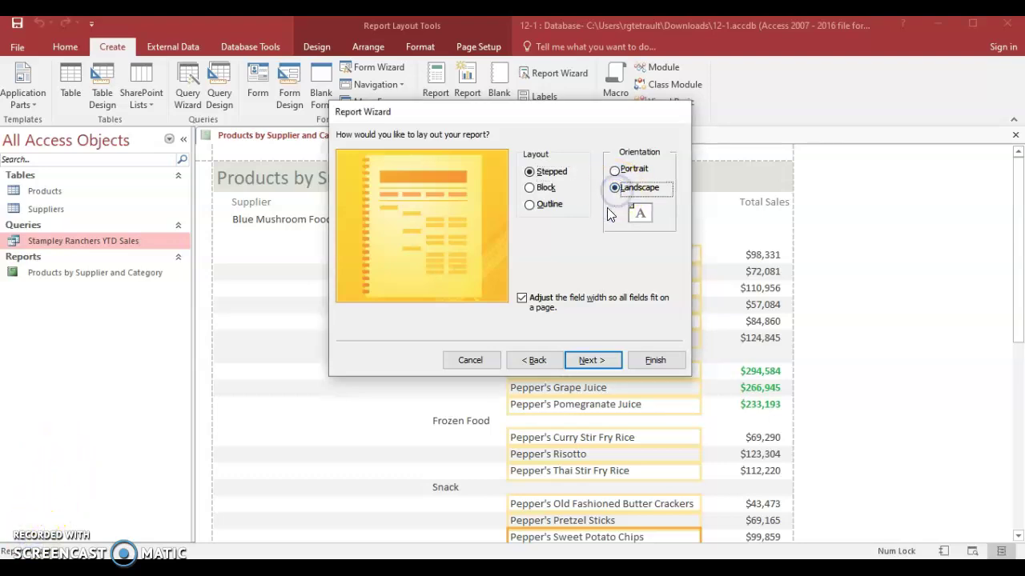
click(584, 364)
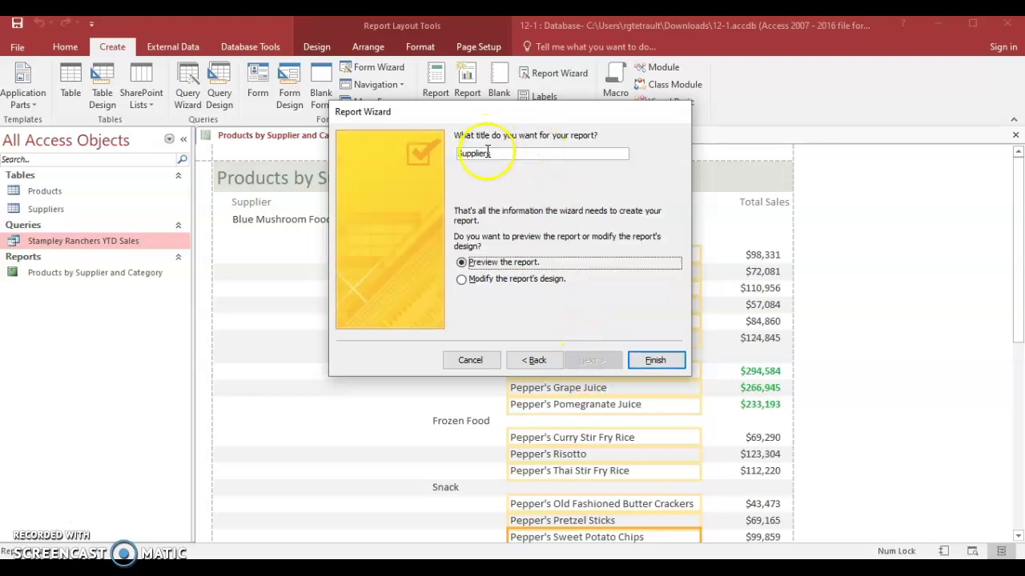
- Title the report Stampley Ranchers YTD Sales followed by the author's full name, and finish the wizard with a preview of the report
drag(495, 156, 453, 159)
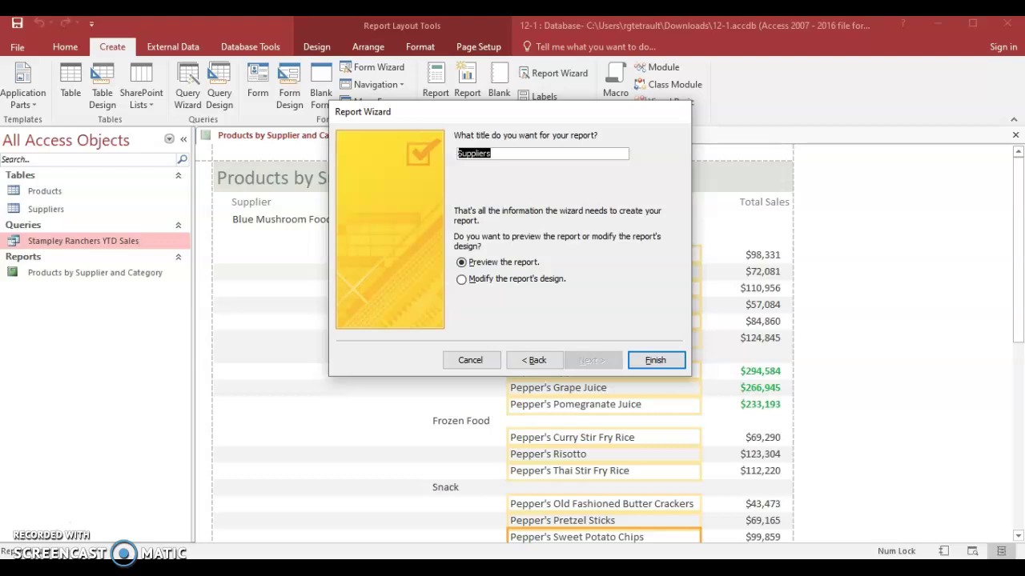
text(Sales Renee Tetrault)
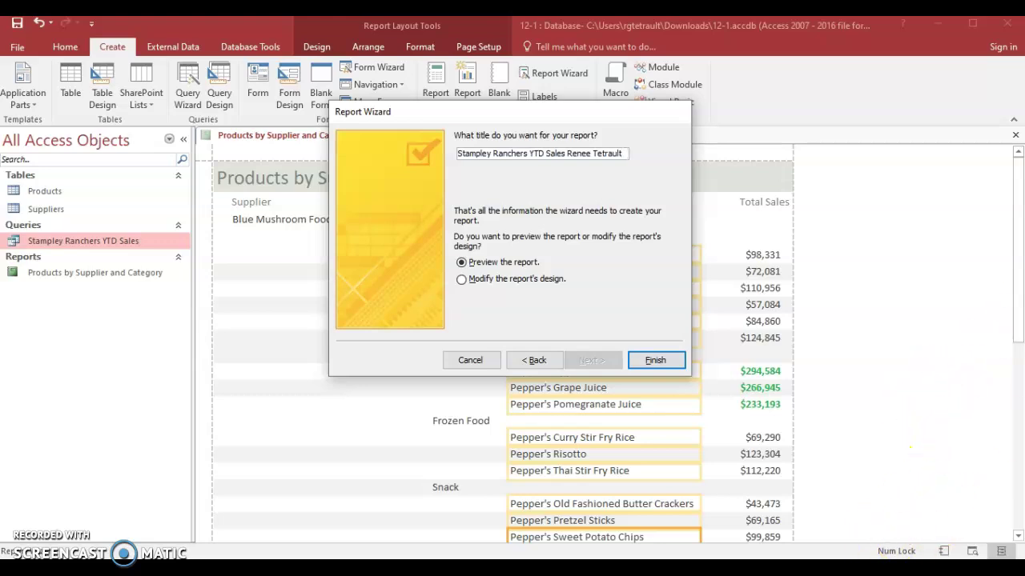
click(643, 363)
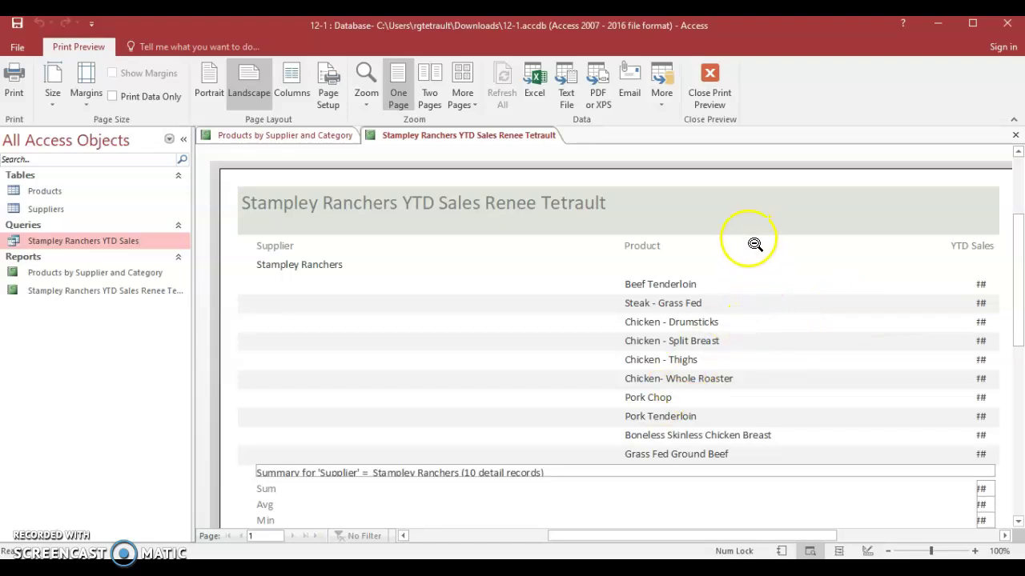
- Close the preview, switch the Stampley Ranchers report to Layout view, and narrow its Product column to free space before YTD Sales
click(709, 75)
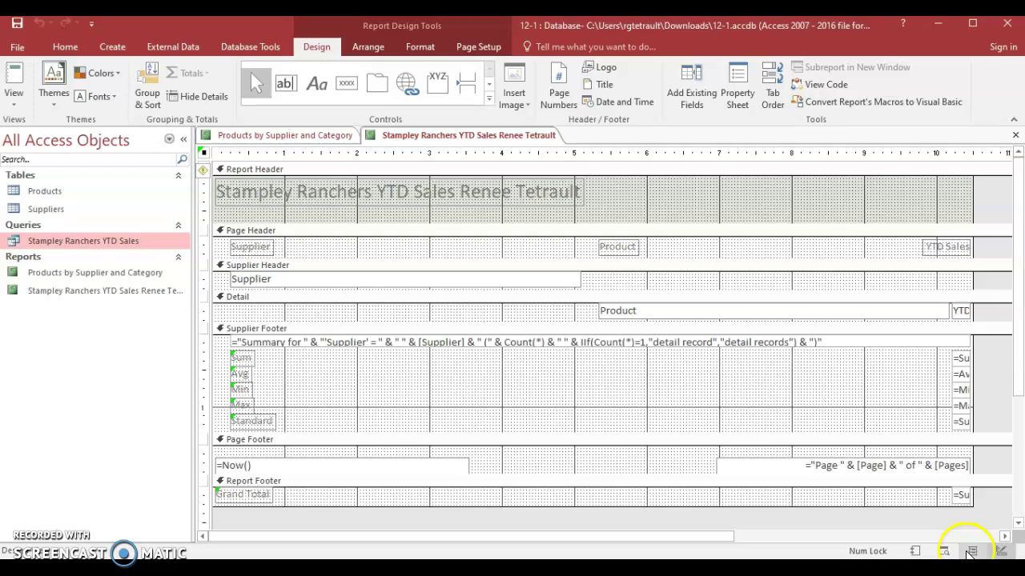
click(971, 551)
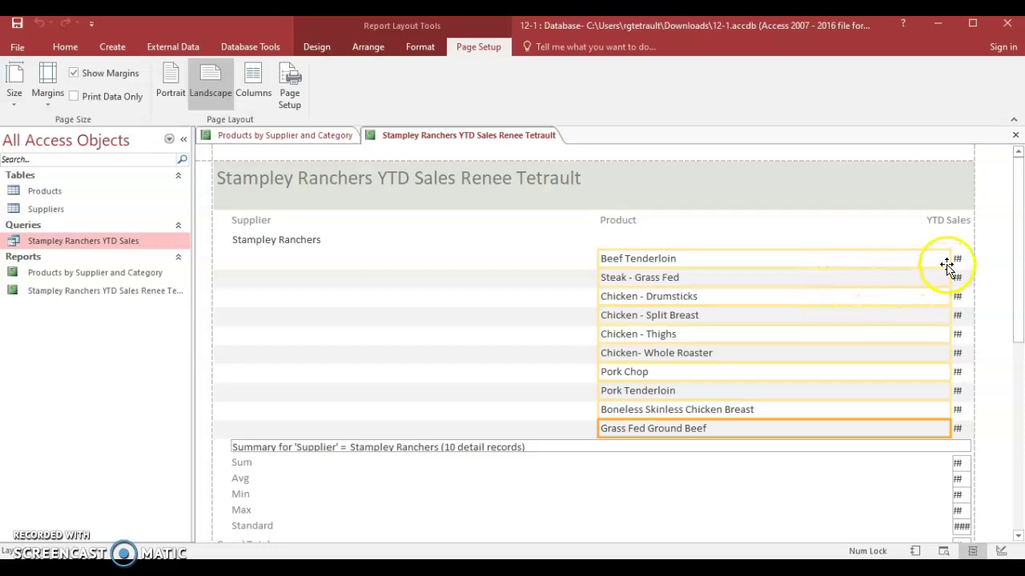
drag(952, 260, 813, 262)
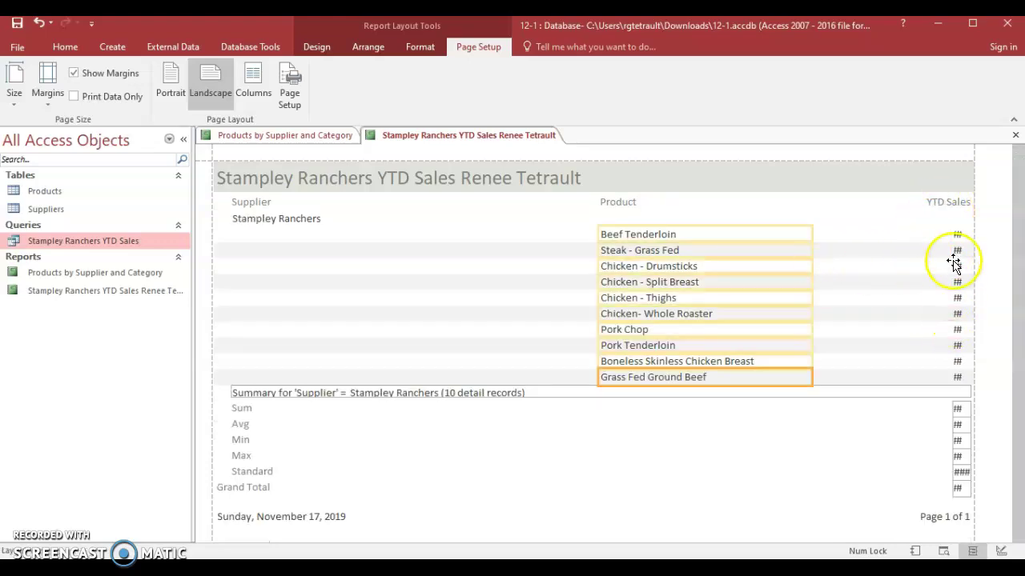
- Widen the YTD Sales detail values and the Sum, Avg, Min, Max, Standard and Grand Total boxes enough to display their full amounts
click(959, 234)
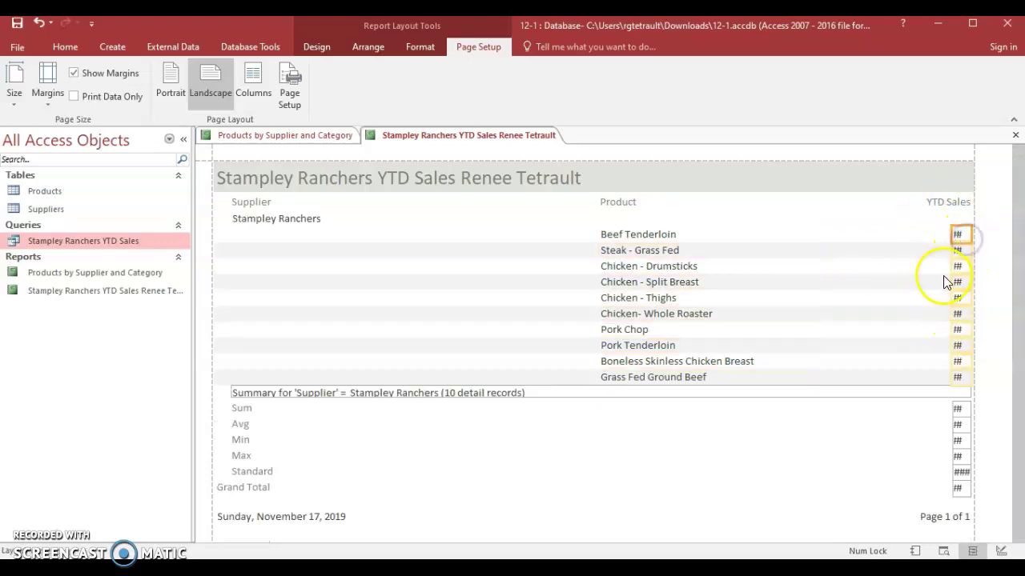
drag(951, 266, 852, 265)
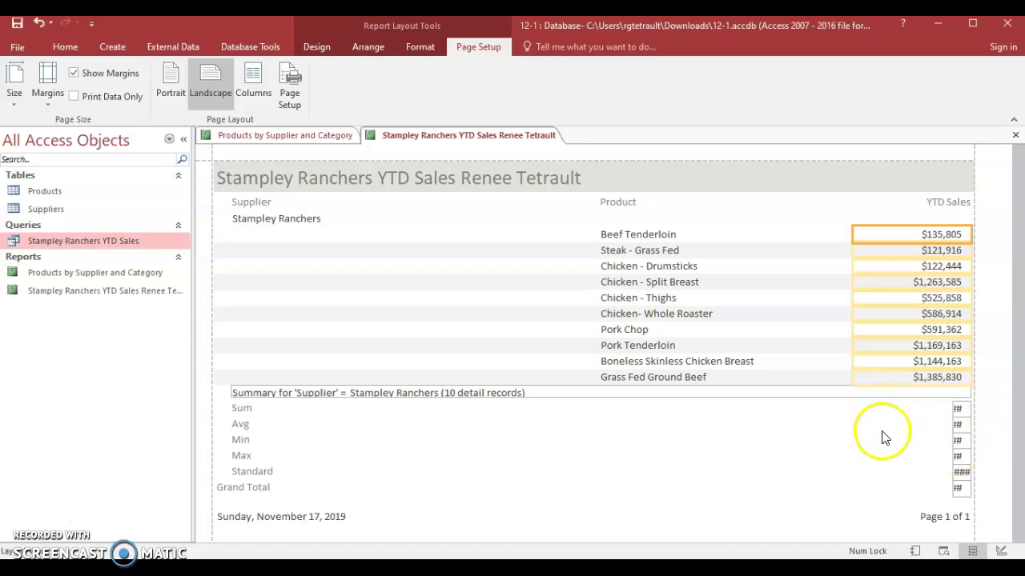
click(956, 411)
click(960, 441)
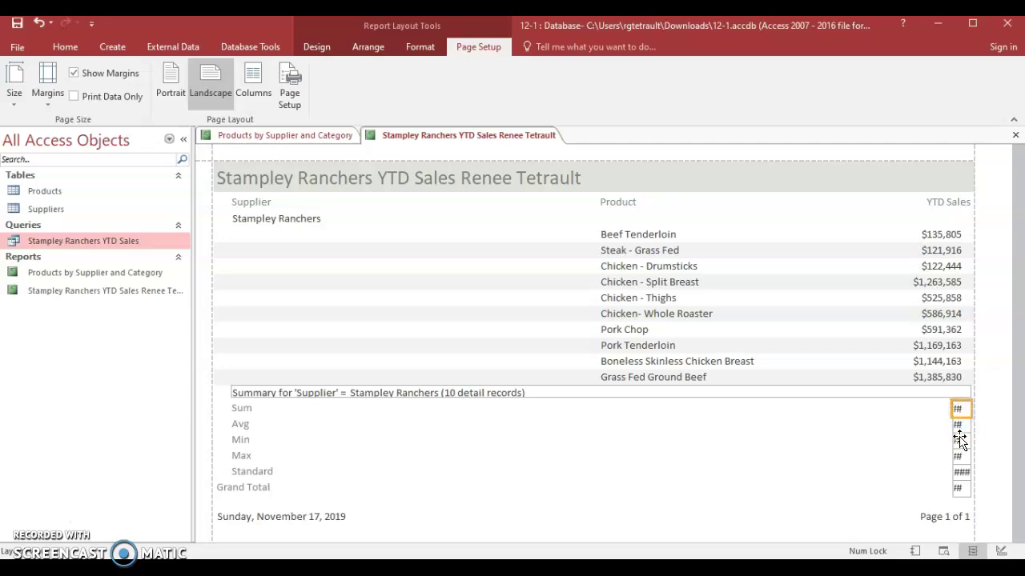
shift+click(958, 424)
shift+click(959, 442)
shift+click(958, 457)
shift+click(958, 472)
shift+click(958, 490)
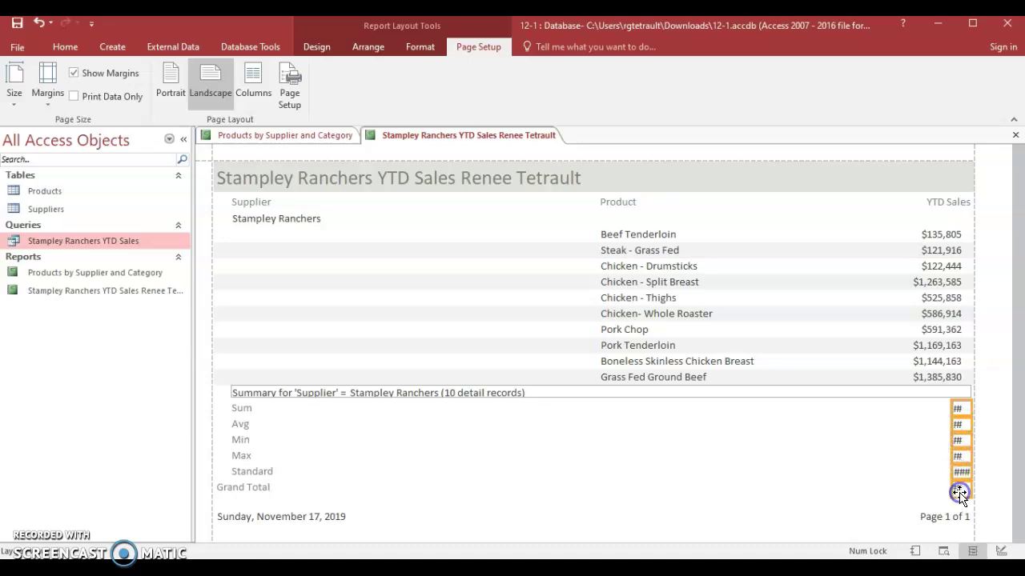
drag(951, 457, 877, 454)
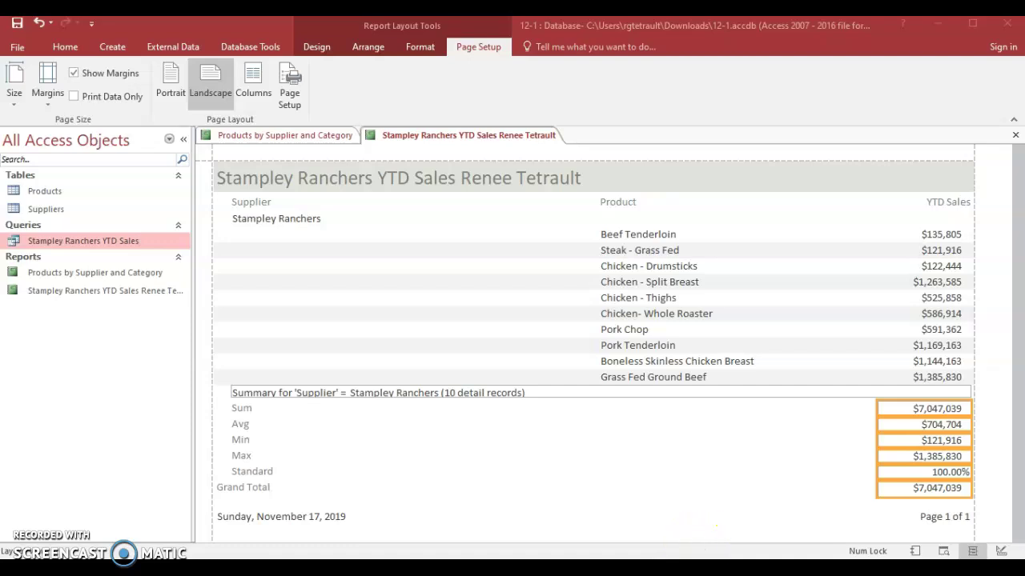
- Check the Stampley Ranchers YTD Sales report in Print Preview and close the preview
click(944, 553)
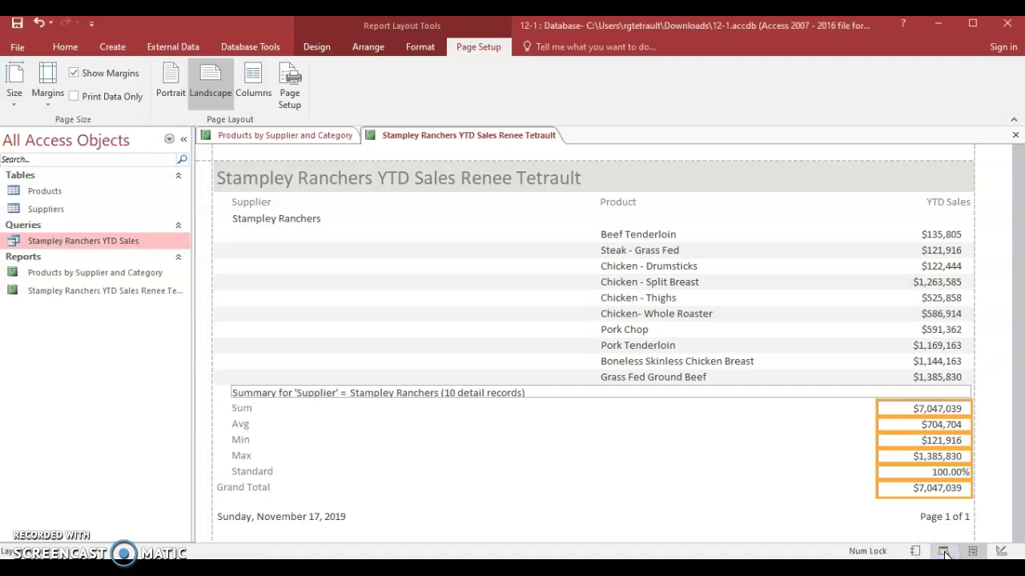
click(944, 553)
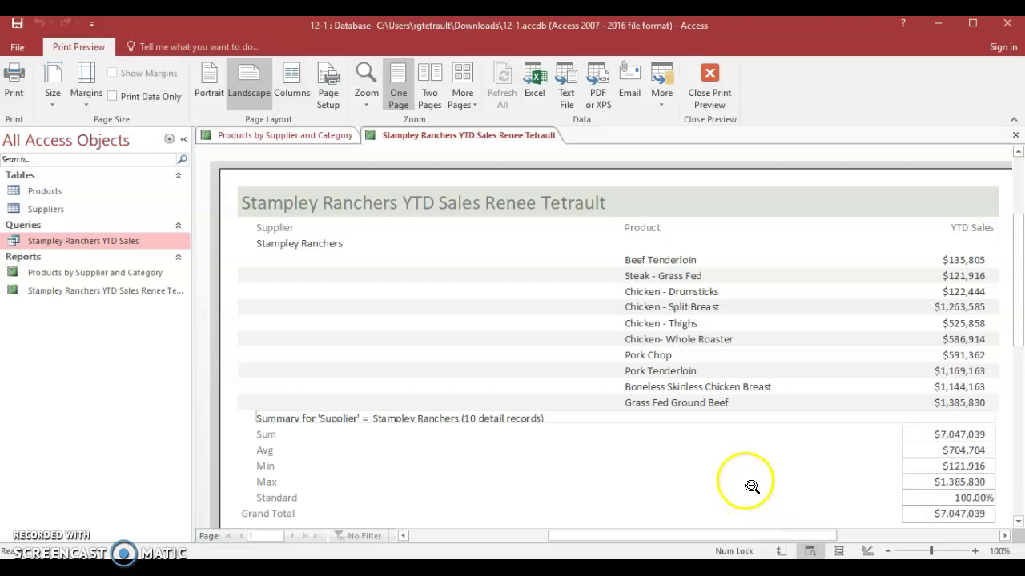
click(708, 80)
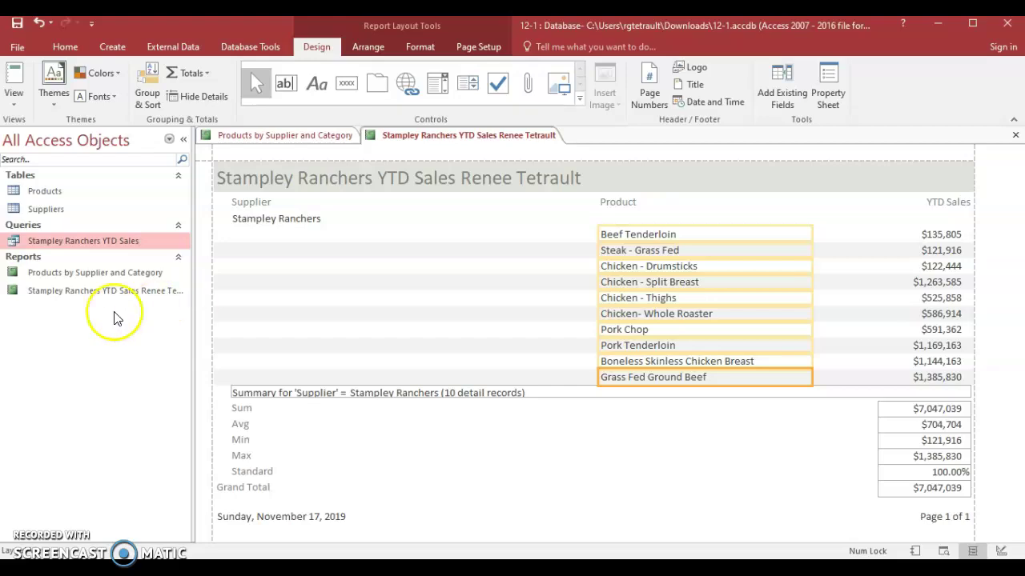
- Start the Label Wizard for the Suppliers table with the Avery C2163 sheet-feed label, 1 1/2" x 3 9/10"
click(46, 210)
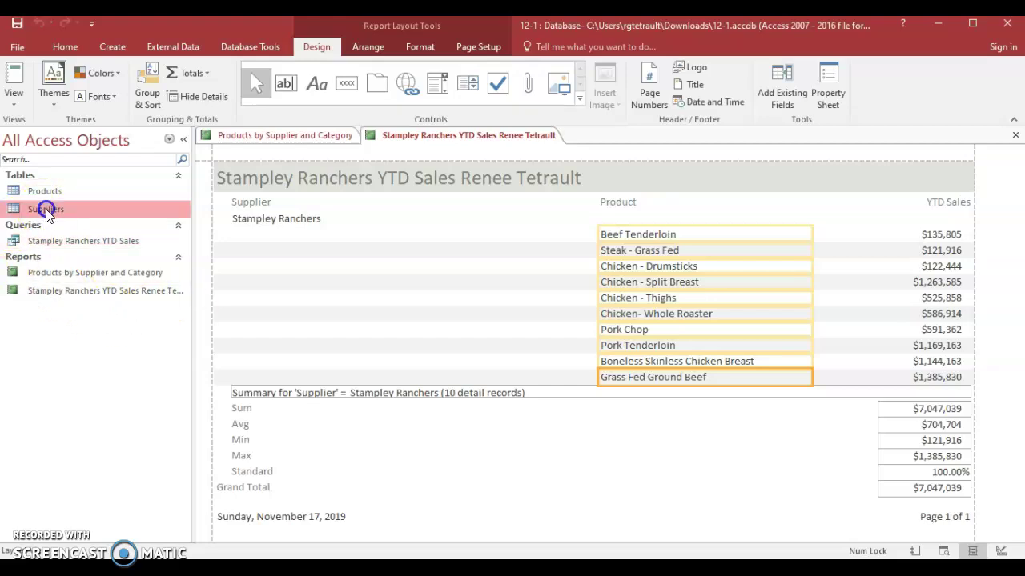
click(122, 47)
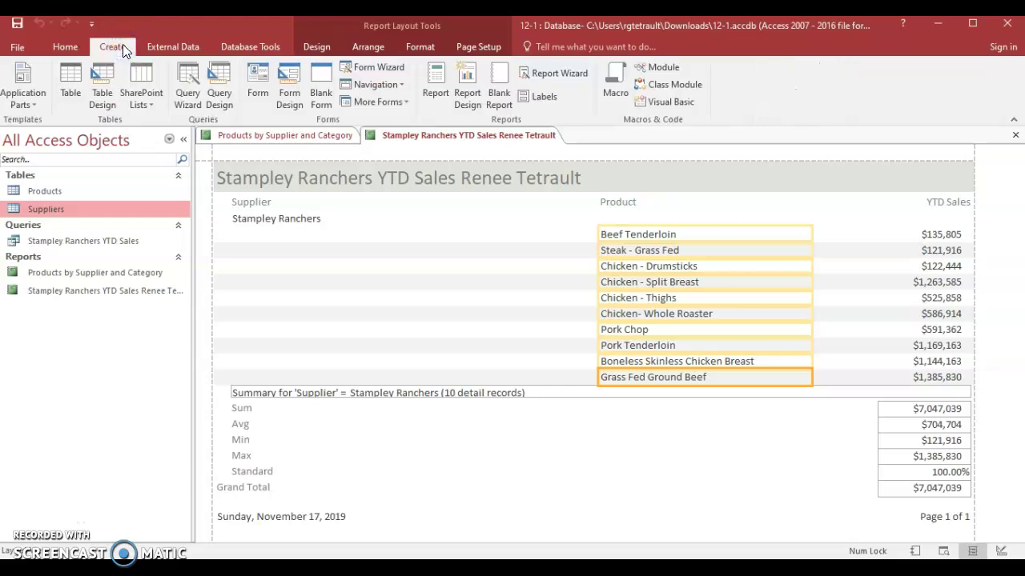
click(547, 98)
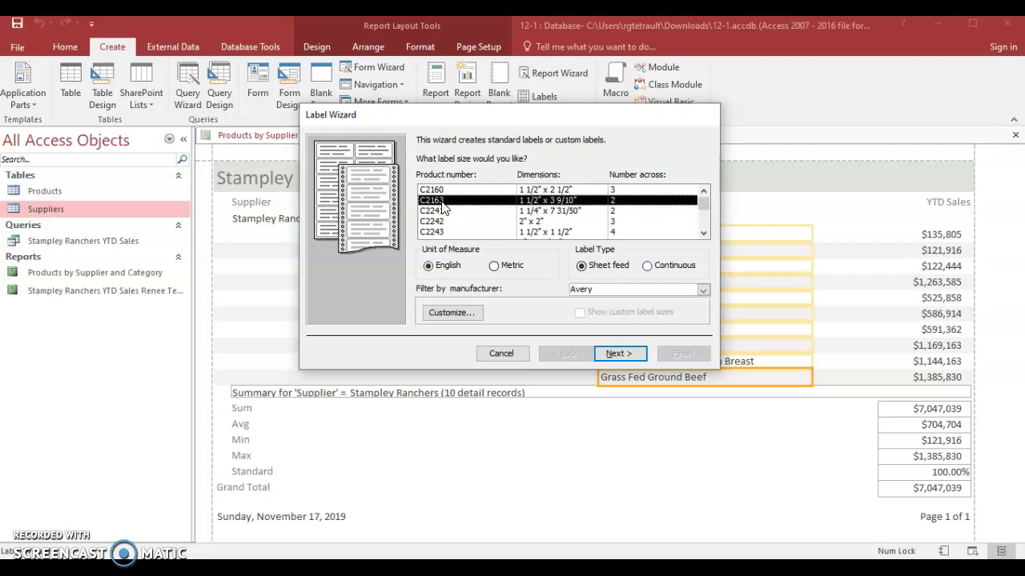
click(625, 355)
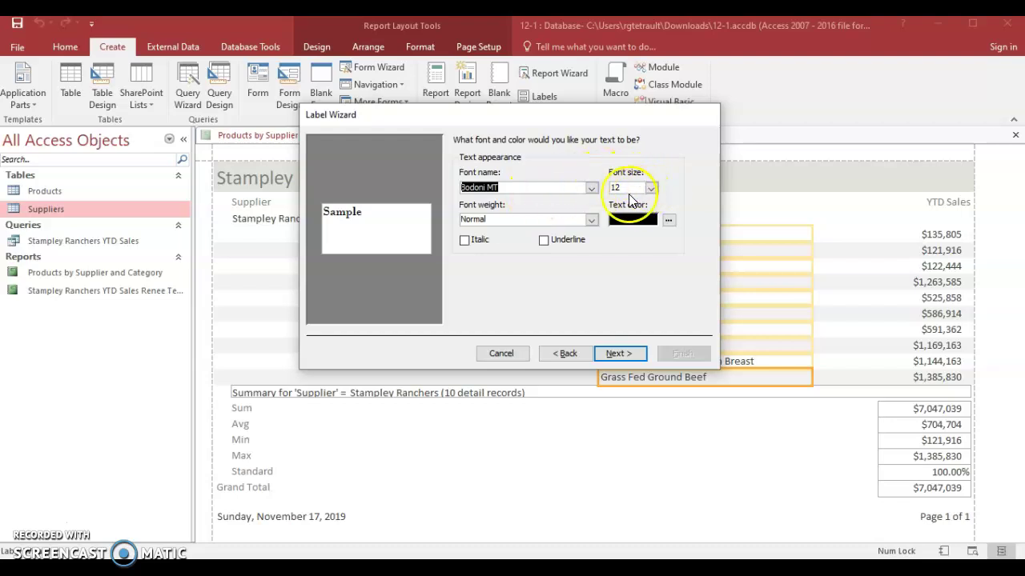
- Set the label text to Bodoni MT, 12 point, Normal weight, and continue to the label layout
click(591, 187)
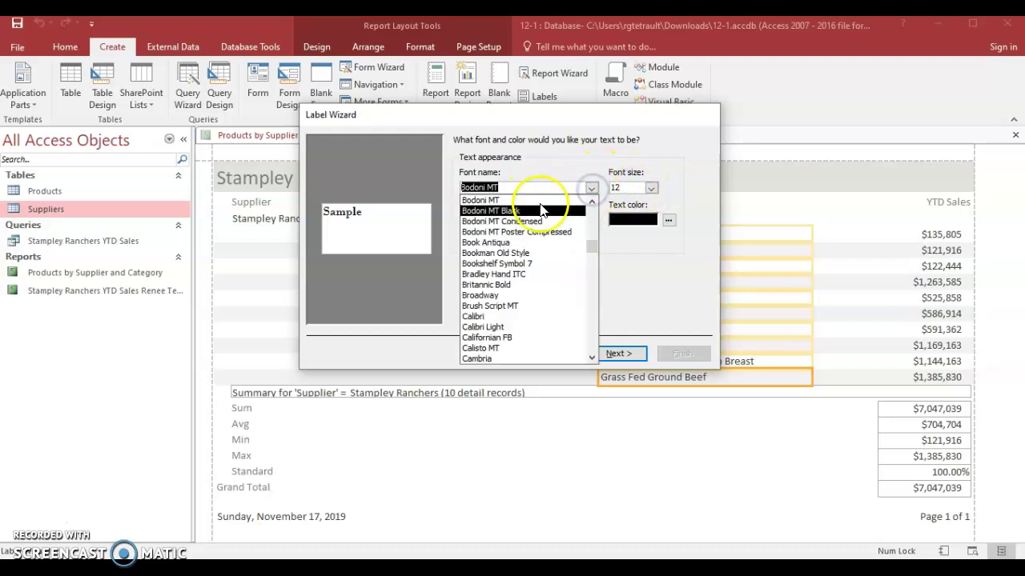
click(510, 200)
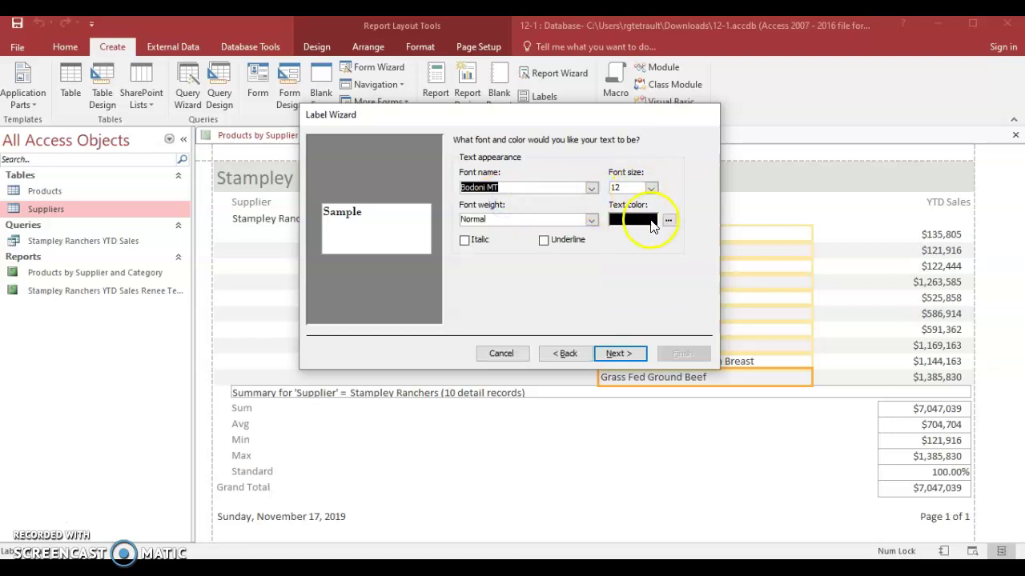
click(590, 220)
click(515, 267)
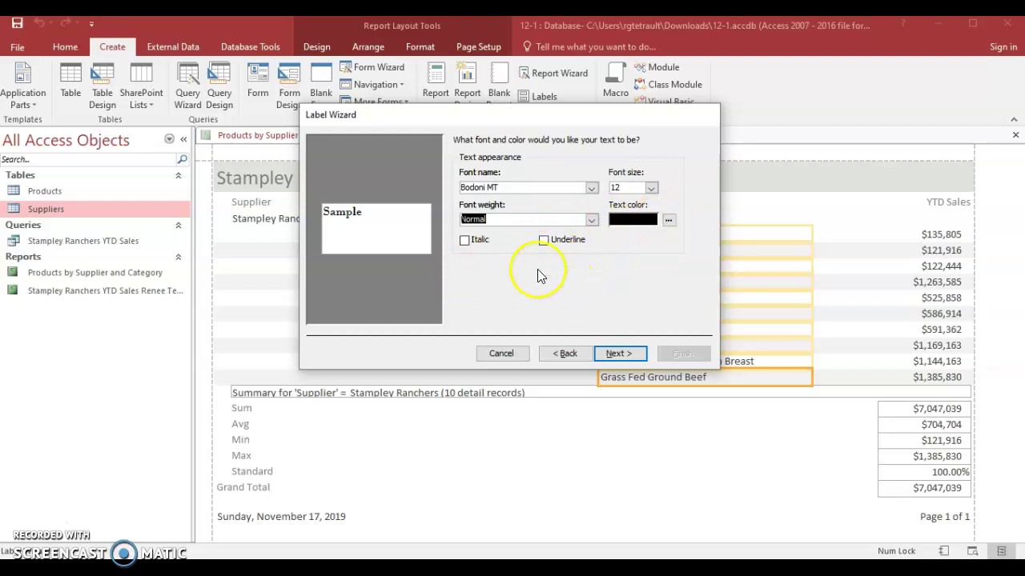
click(620, 353)
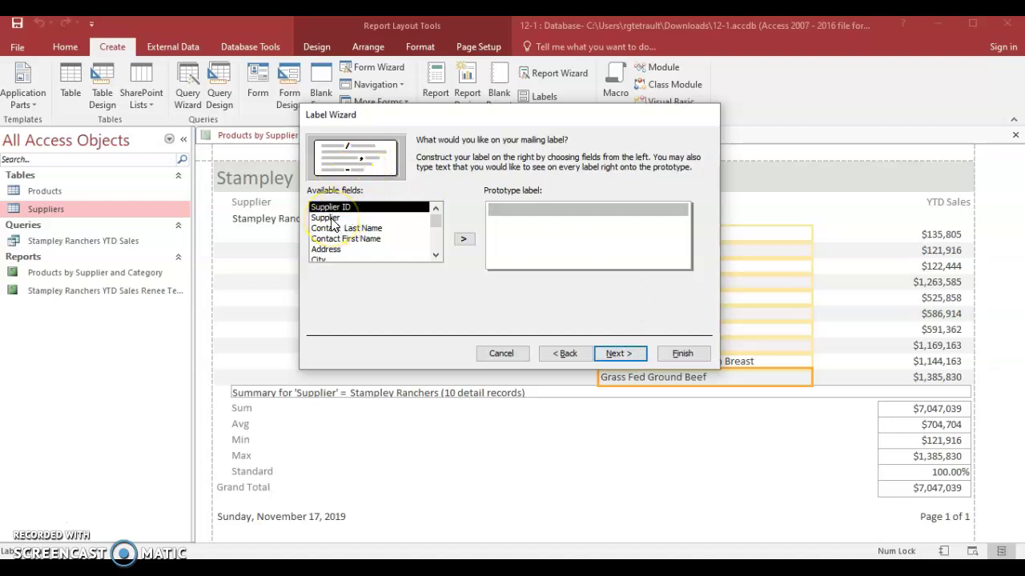
- Place the Supplier field on the first line of the prototype label and Address on the second
click(328, 218)
click(463, 239)
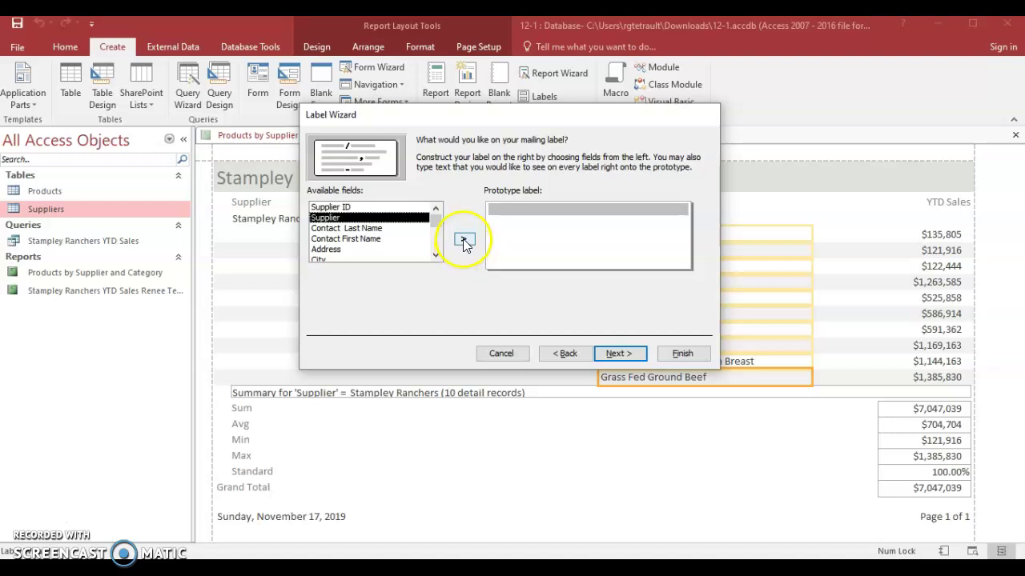
click(538, 253)
key(Return)
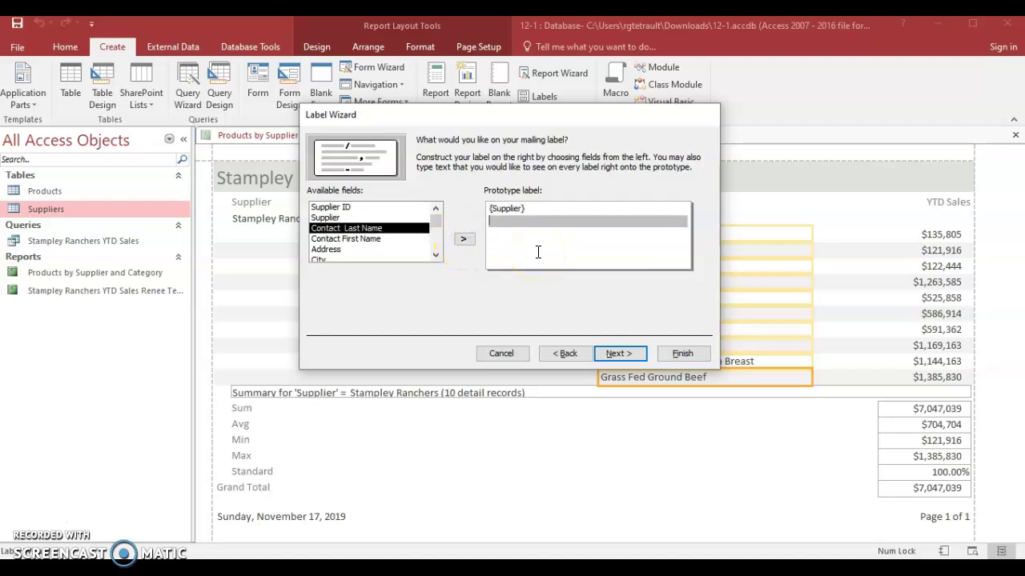
click(331, 250)
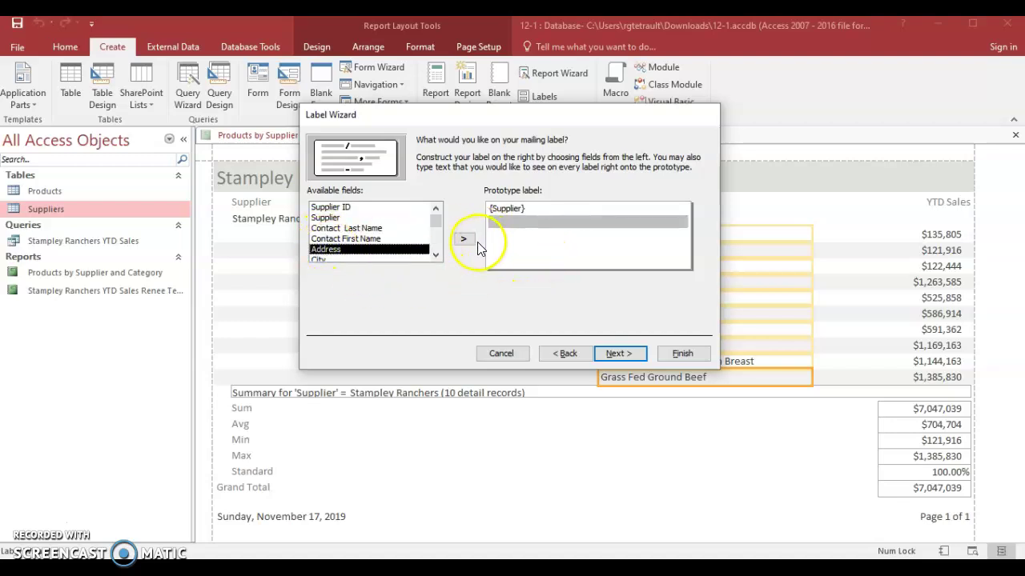
click(463, 238)
key(Return)
- Build the third label line as City, a comma, State and Zip, and continue to the sort options
double_click(324, 252)
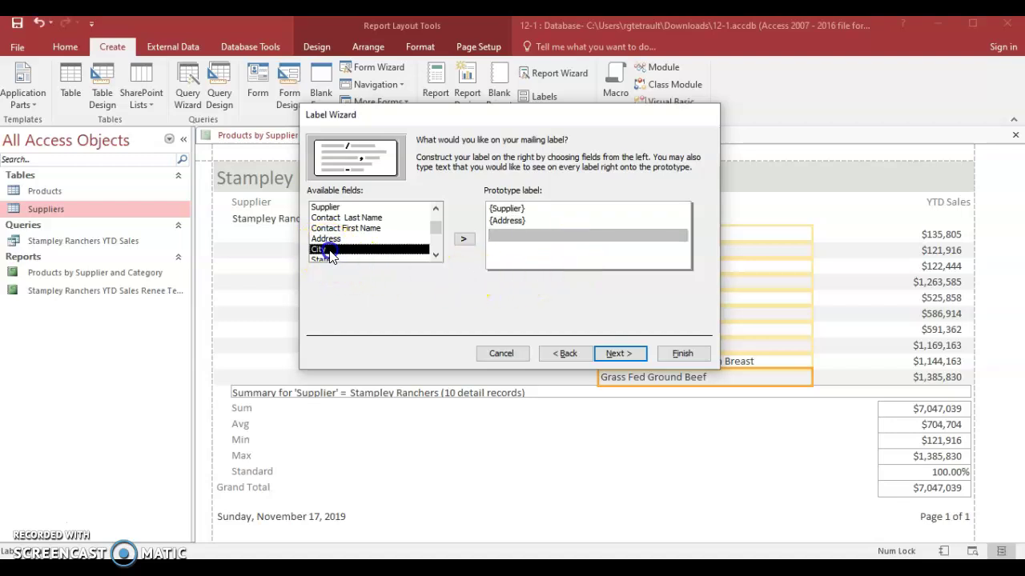
text(,)
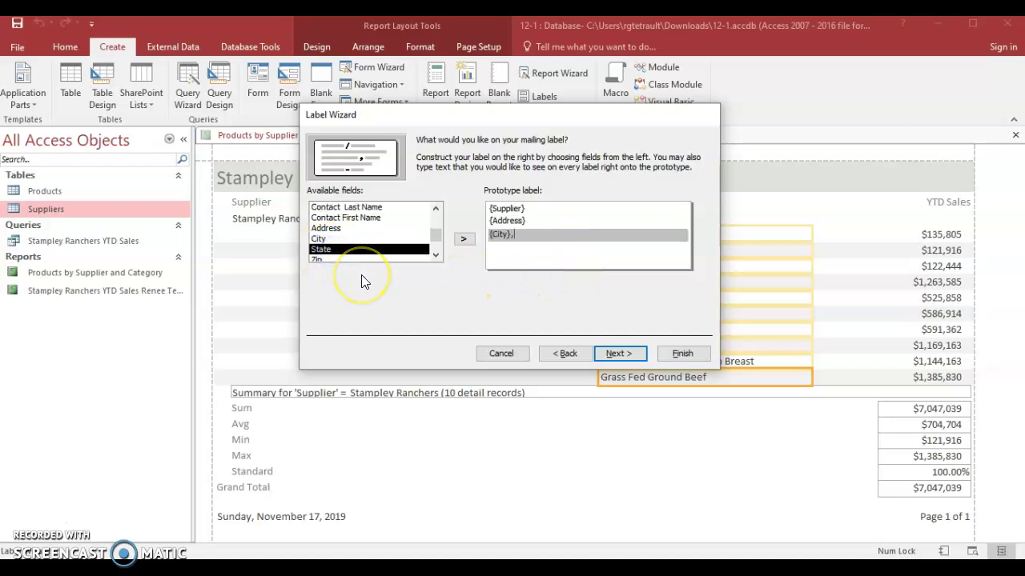
double_click(329, 250)
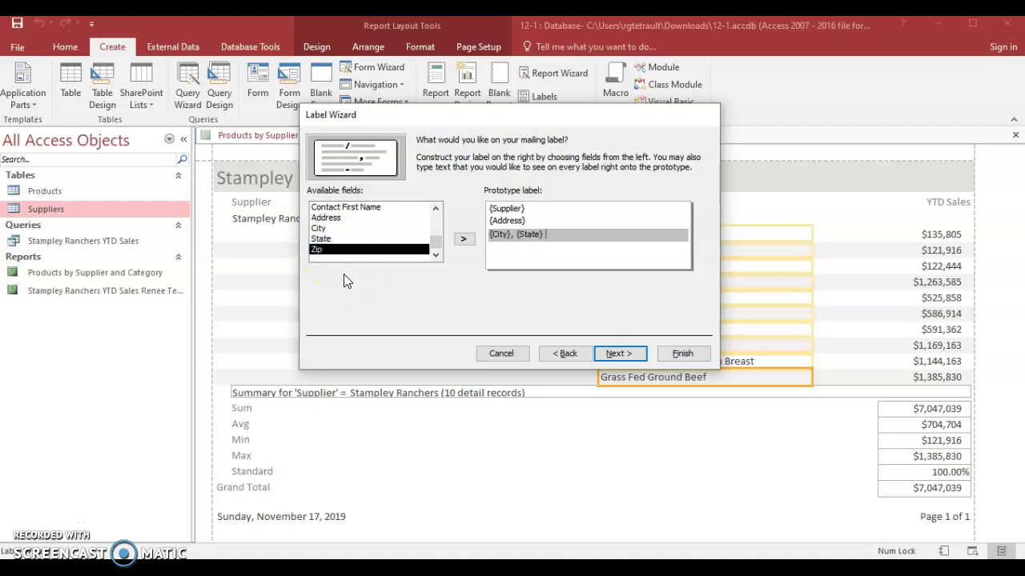
click(333, 254)
click(465, 241)
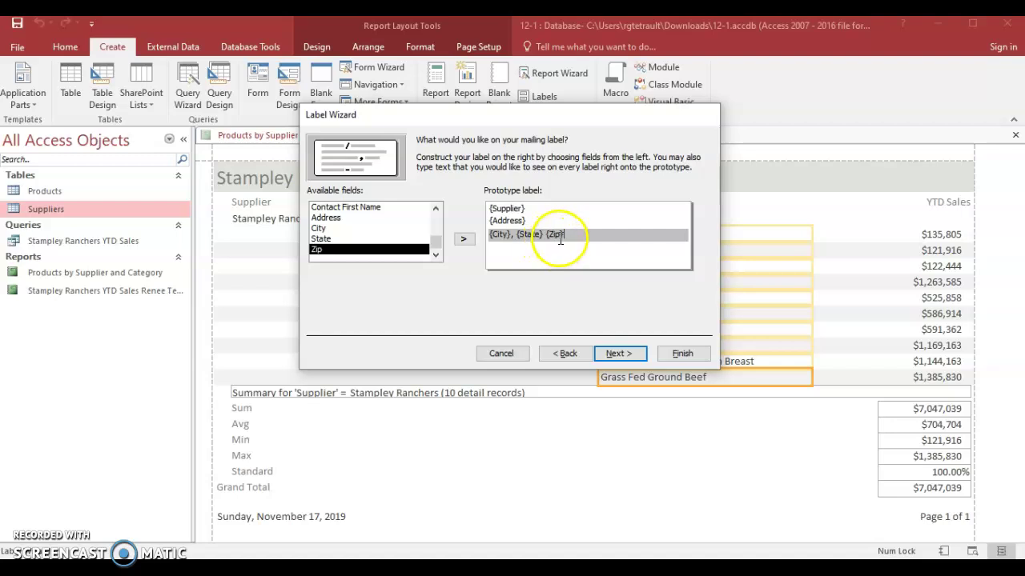
click(641, 357)
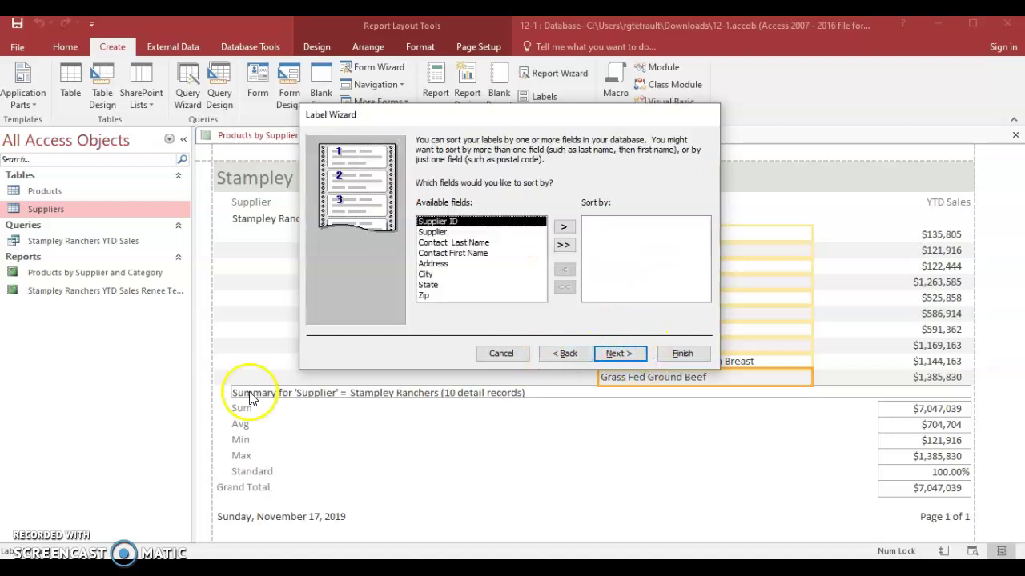
- Sort the labels by Supplier and continue to the naming page
click(44, 524)
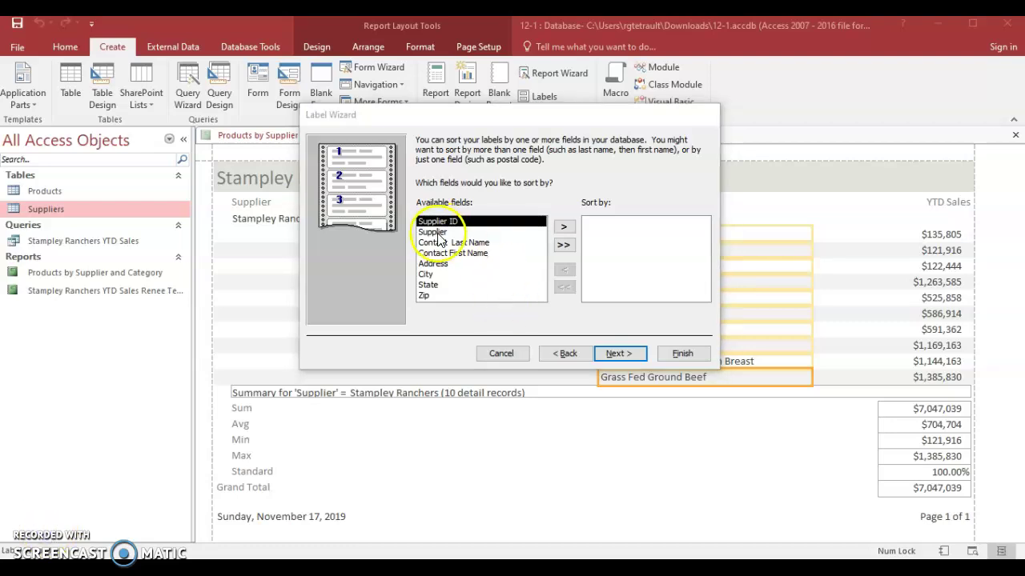
click(436, 232)
click(564, 229)
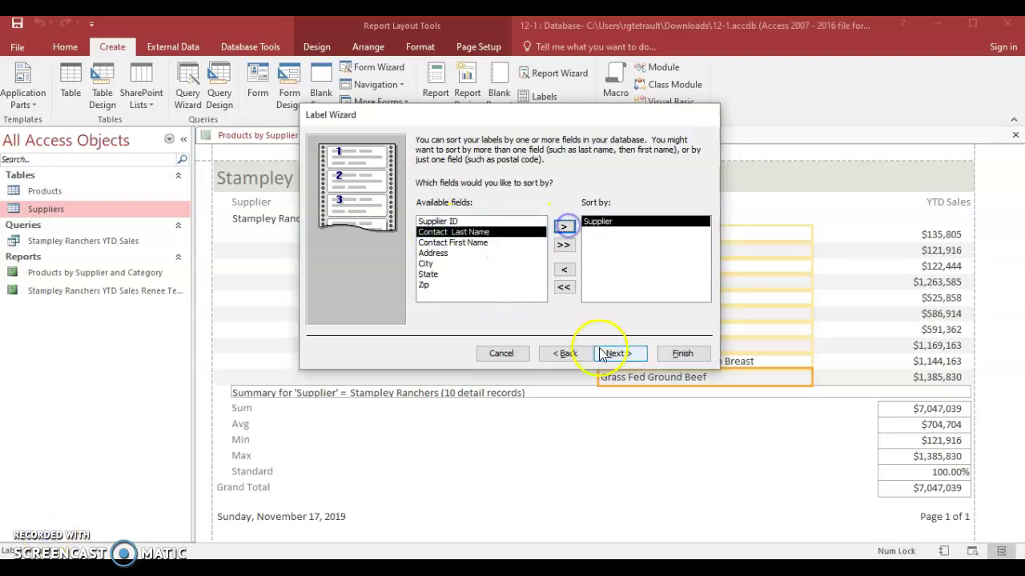
click(617, 353)
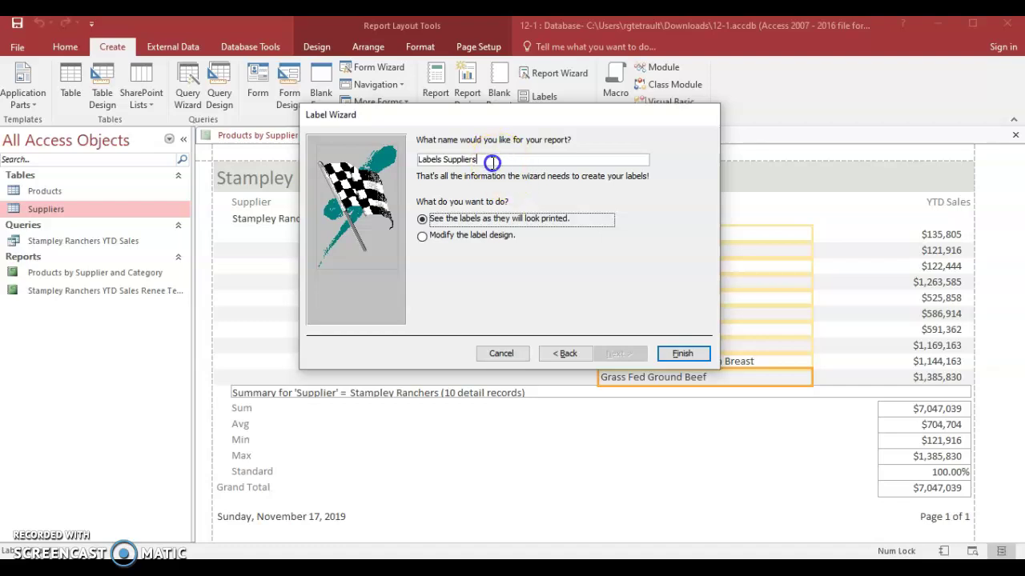
- Name the report Supplier Labels and finish the wizard, showing the labels as they will look printed
drag(492, 158, 411, 158)
text(Su)
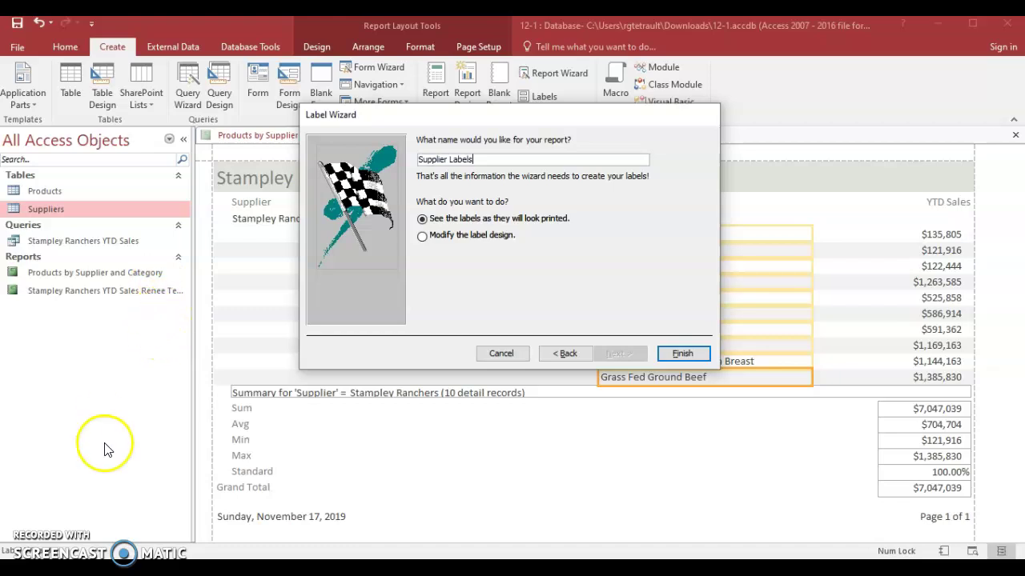
click(688, 354)
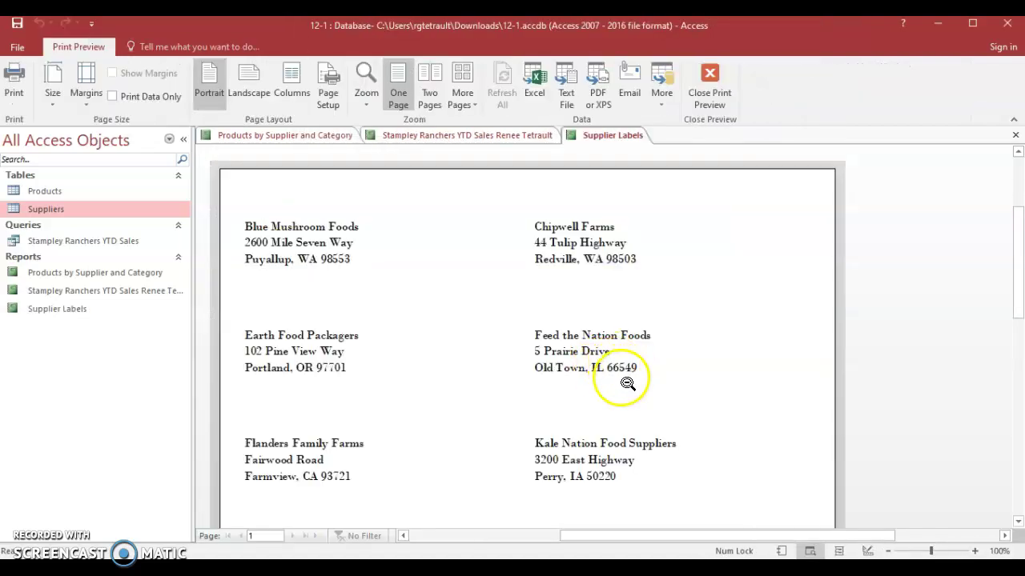
click(40, 521)
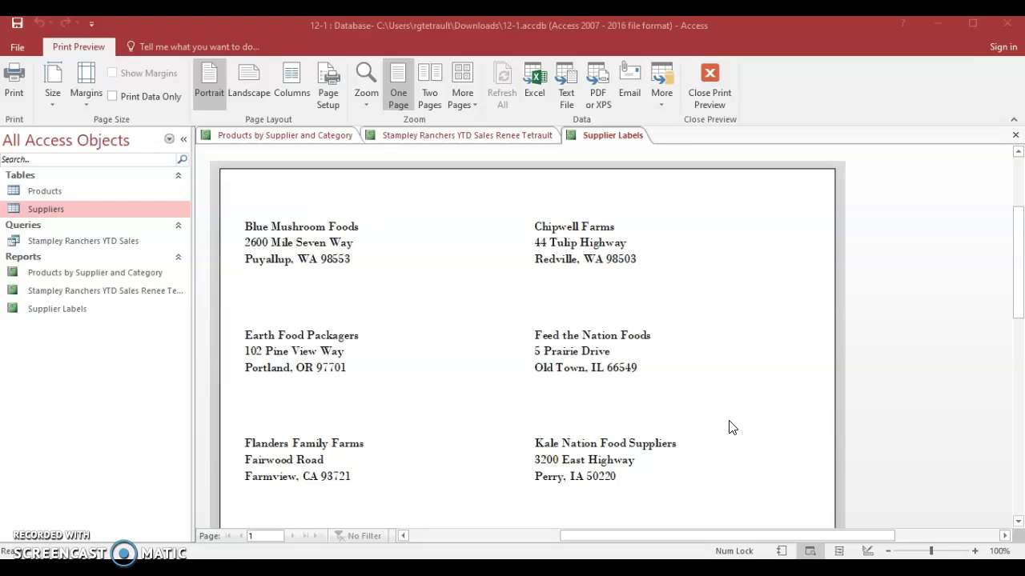
- In Design view, extend the Page Footer to about 0.4 inch and add a label with the author's full name at its left edge
click(869, 552)
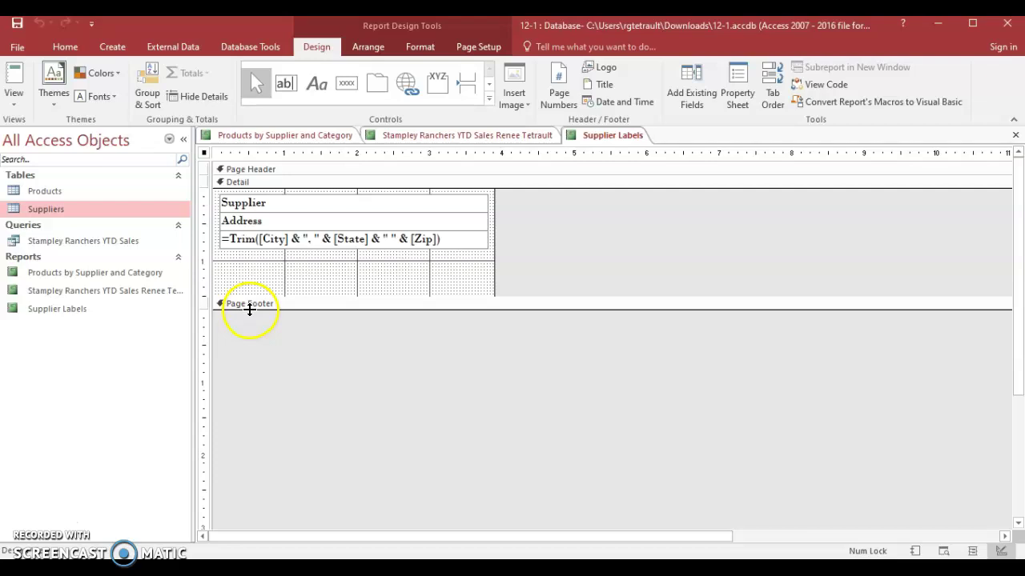
drag(270, 309, 275, 337)
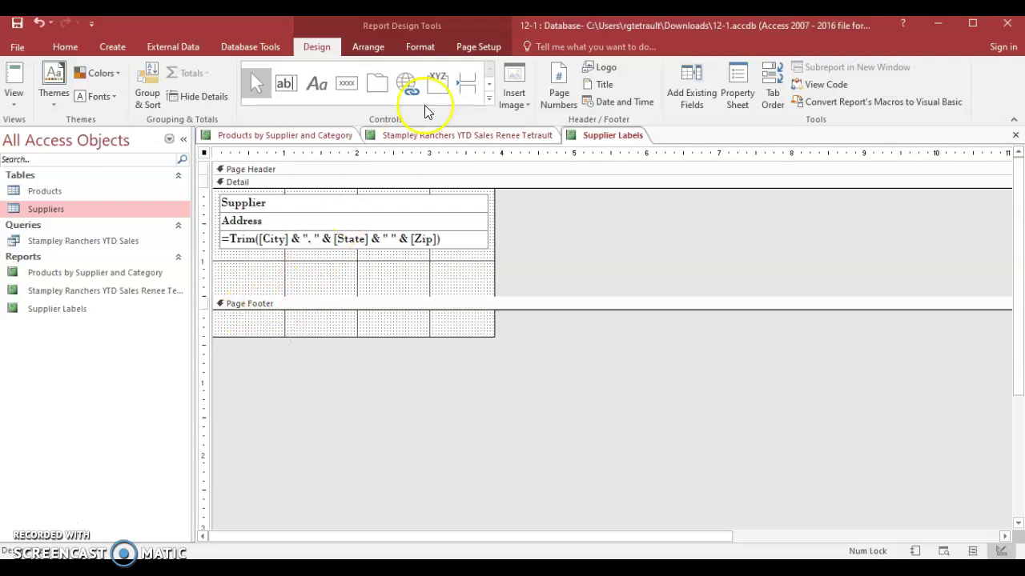
click(321, 78)
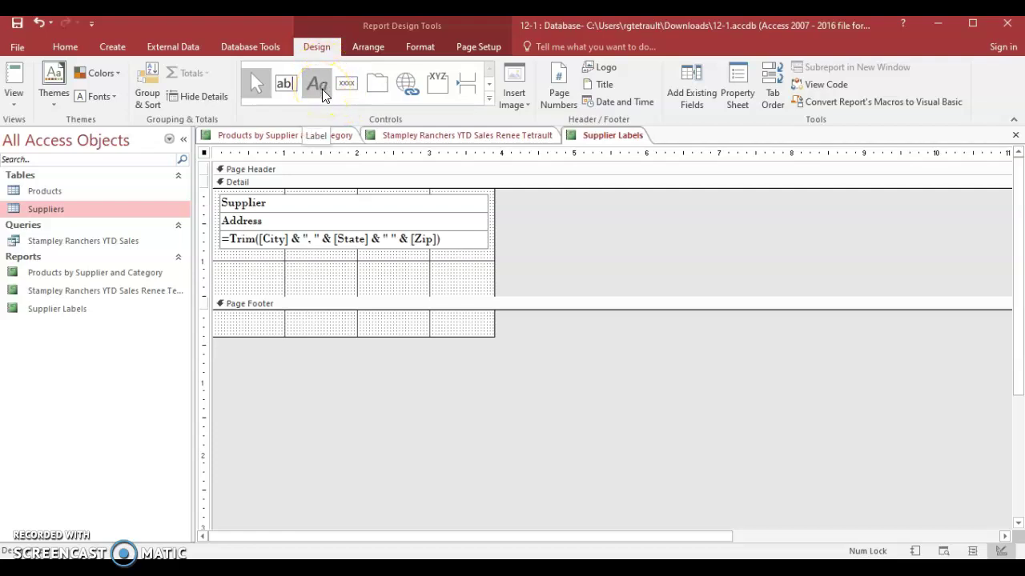
click(322, 88)
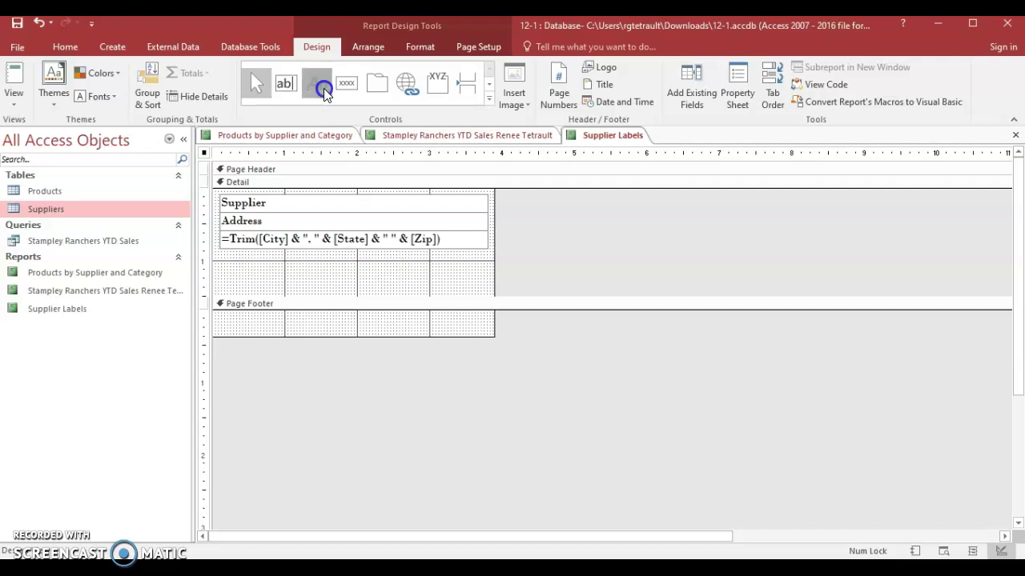
drag(220, 321, 281, 330)
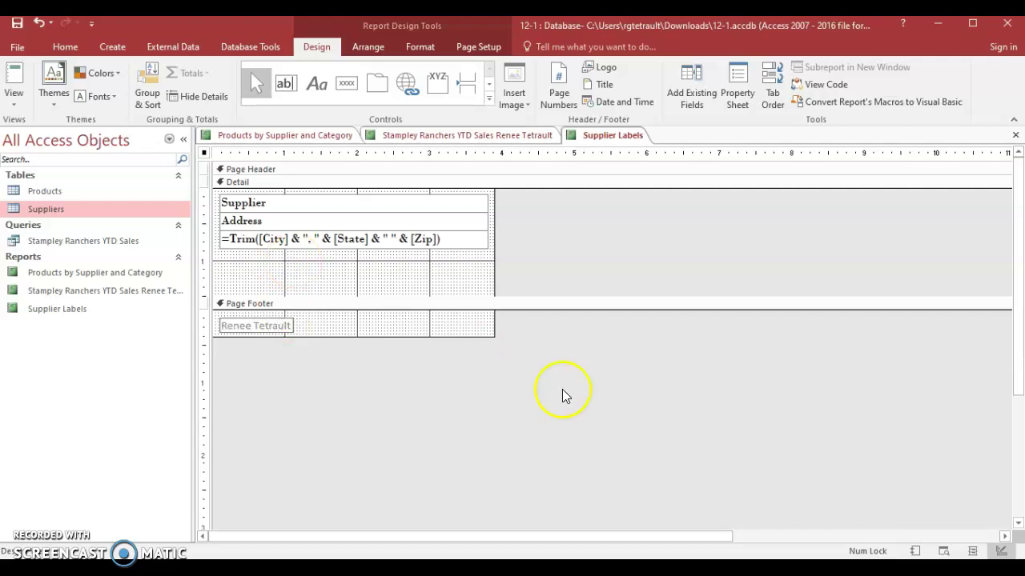
- Preview the Supplier Labels report and examine the lower part of the page for the footer label
click(945, 551)
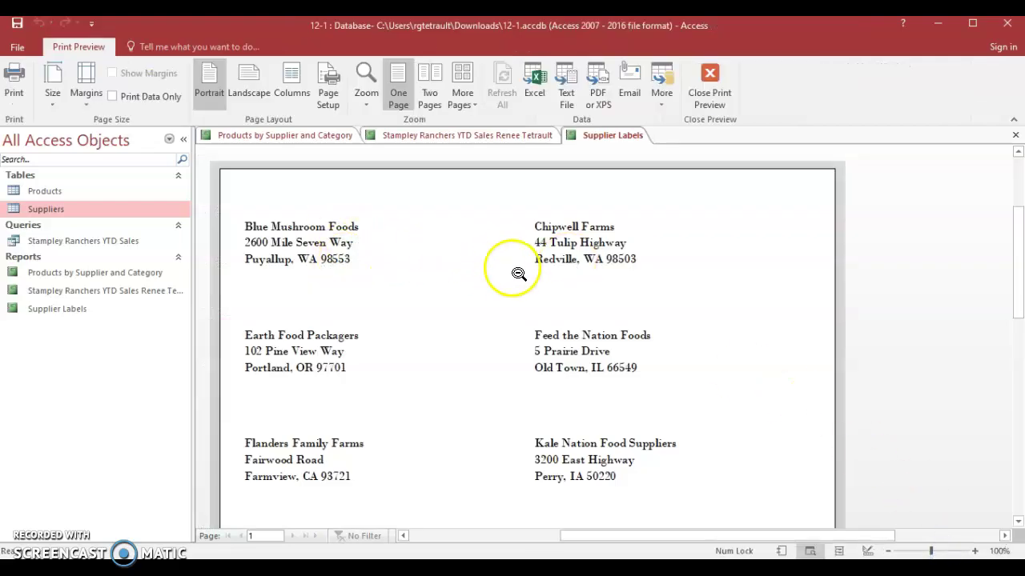
scroll(500, 304, down, 5)
scroll(504, 322, down, 8)
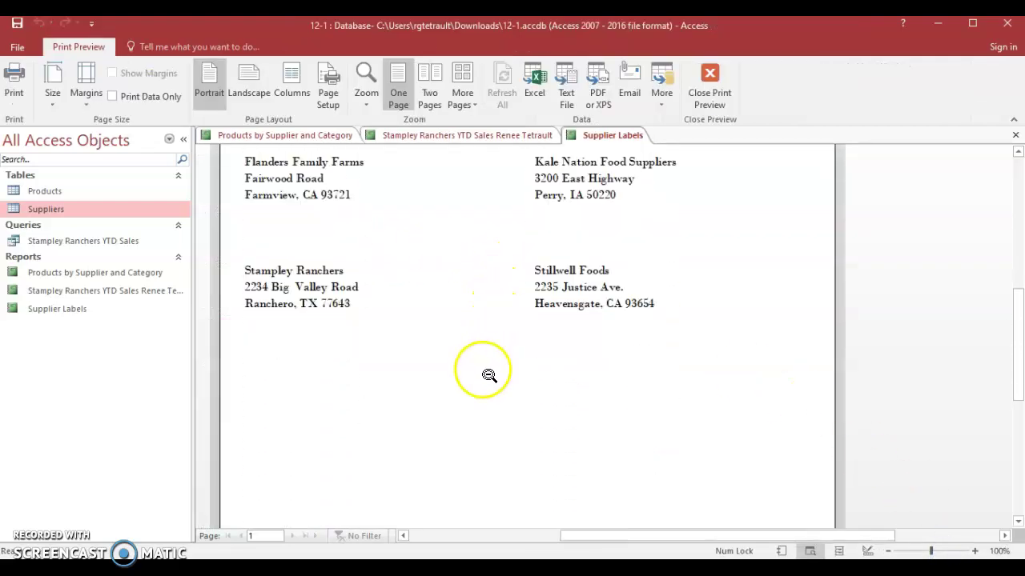